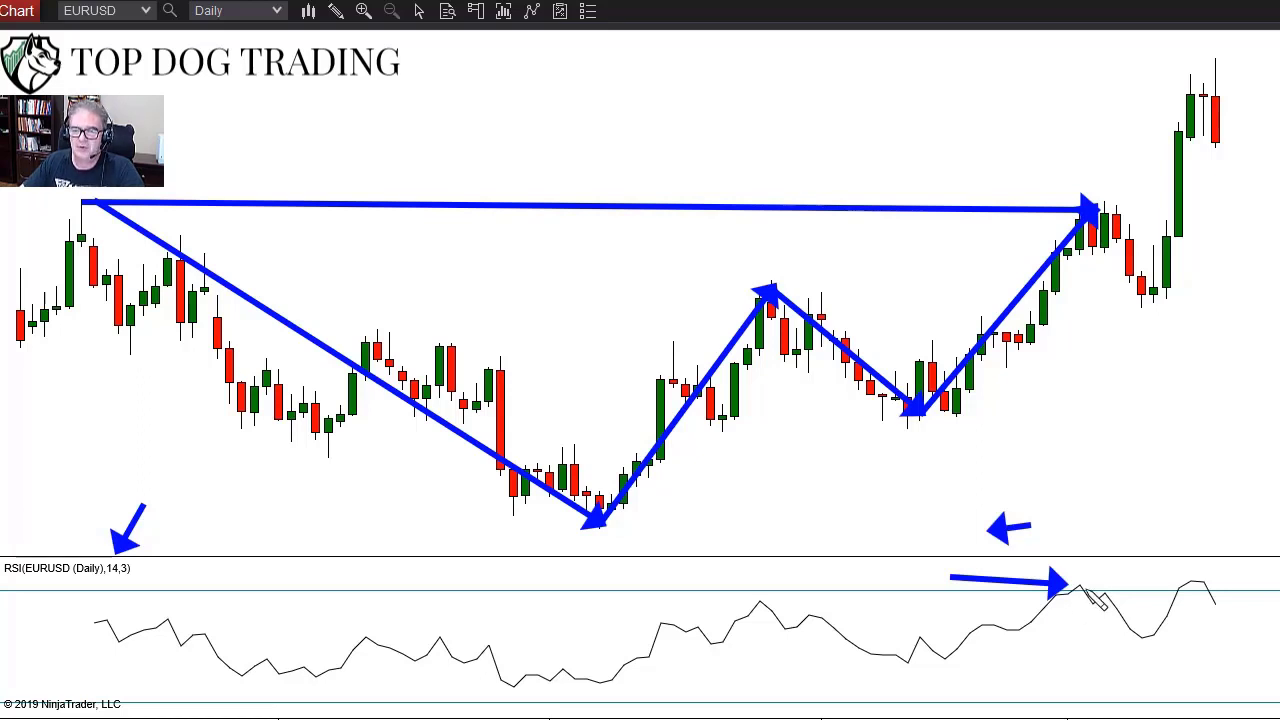
Step: Draw blue arrows on the RSI panel rising to the peak and dipping after it
{"action": "mouse_move", "coordinate": [944, 672]}
{"action": "left_mouse_down"}
{"action": "mouse_move", "coordinate": [1083, 585]}
{"action": "mouse_move", "coordinate": [1108, 663]}
{"action": "mouse_move", "coordinate": [1105, 380]}
{"action": "mouse_move", "coordinate": [1114, 449]}
{"action": "mouse_move", "coordinate": [1083, 597]}
{"action": "left_mouse_up"}
{"action": "left_click", "coordinate": [1090, 610]}
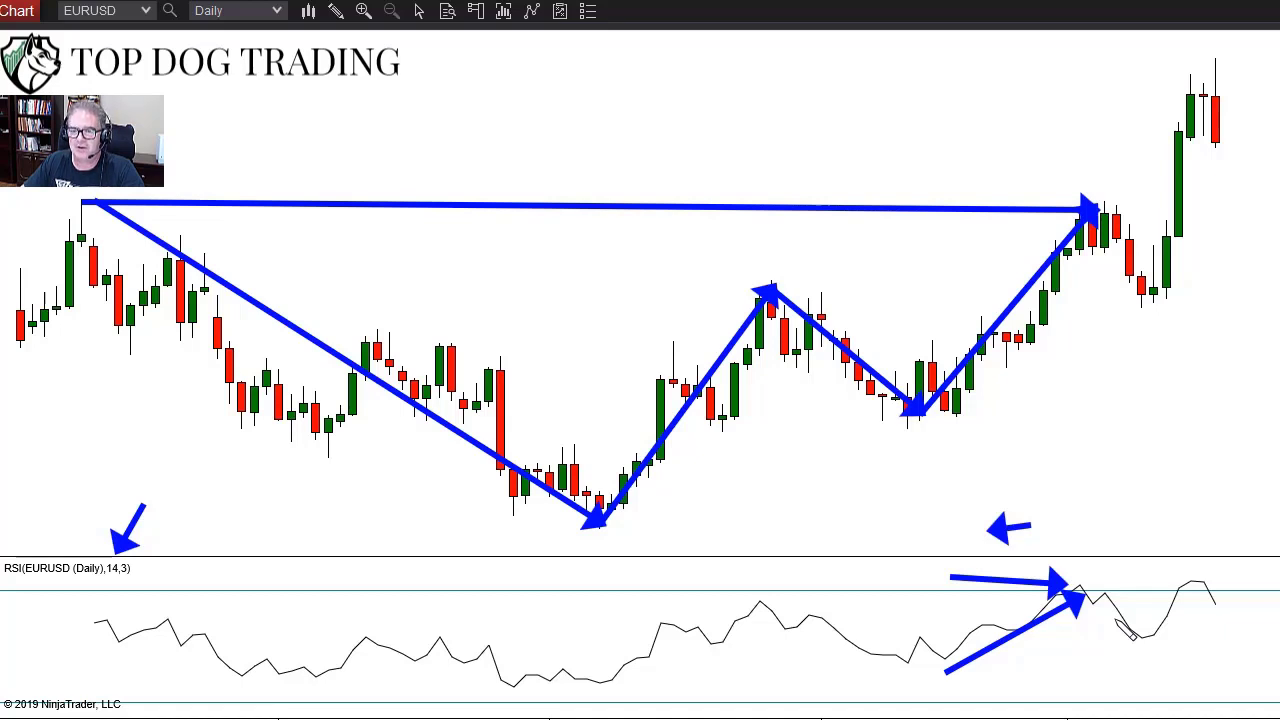
{"action": "mouse_move", "coordinate": [1088, 587]}
{"action": "left_mouse_down"}
{"action": "mouse_move", "coordinate": [1150, 646]}
{"action": "mouse_move", "coordinate": [1182, 592]}
{"action": "mouse_move", "coordinate": [1143, 557]}
{"action": "mouse_move", "coordinate": [1160, 523]}
{"action": "mouse_move", "coordinate": [1221, 604]}
{"action": "mouse_move", "coordinate": [1192, 580]}
{"action": "left_mouse_up"}
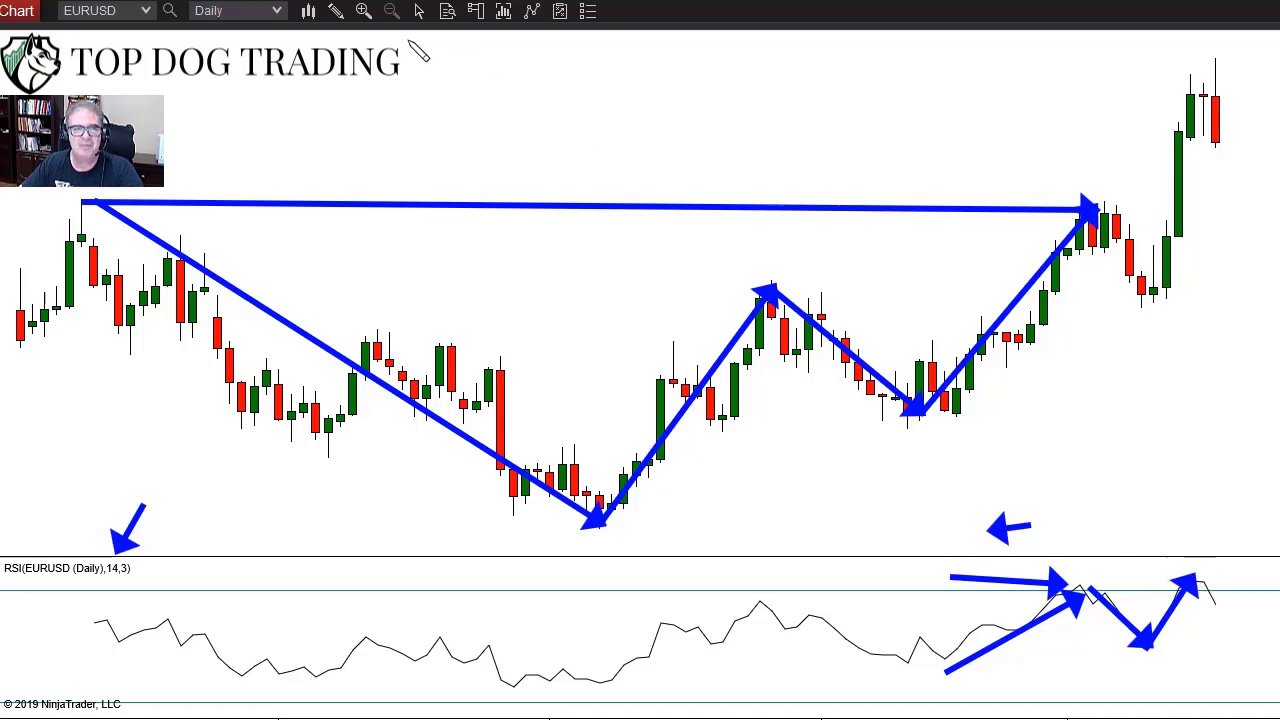
{"action": "left_click", "coordinate": [335, 11]}
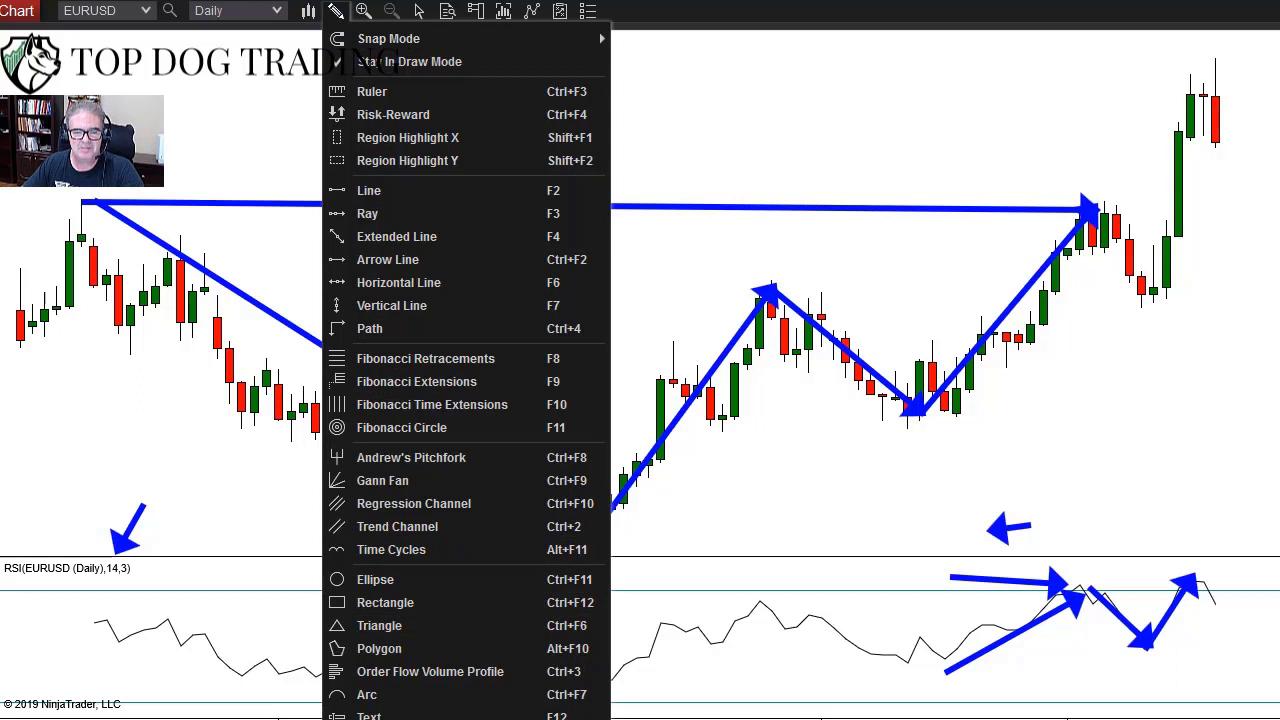
Step: Remove all drawing objects from the chart and select the Arrow Line tool
{"action": "left_click", "coordinate": [400, 716]}
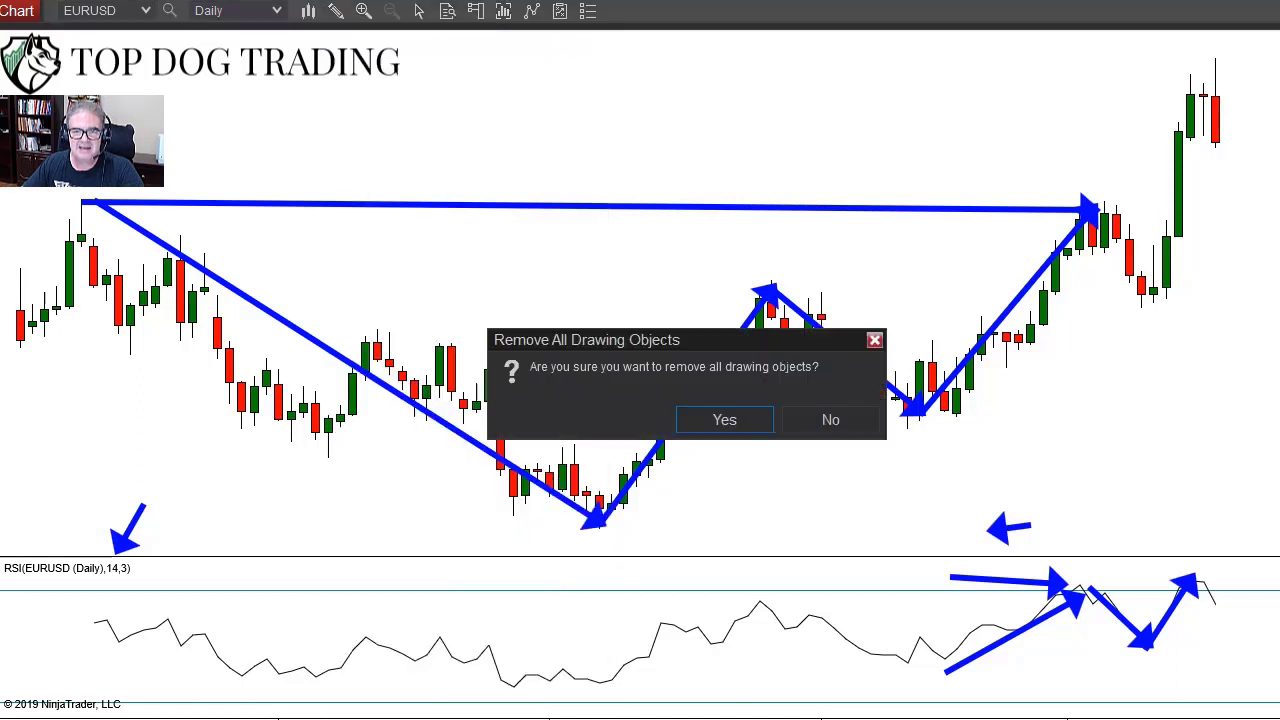
{"action": "left_click", "coordinate": [748, 419]}
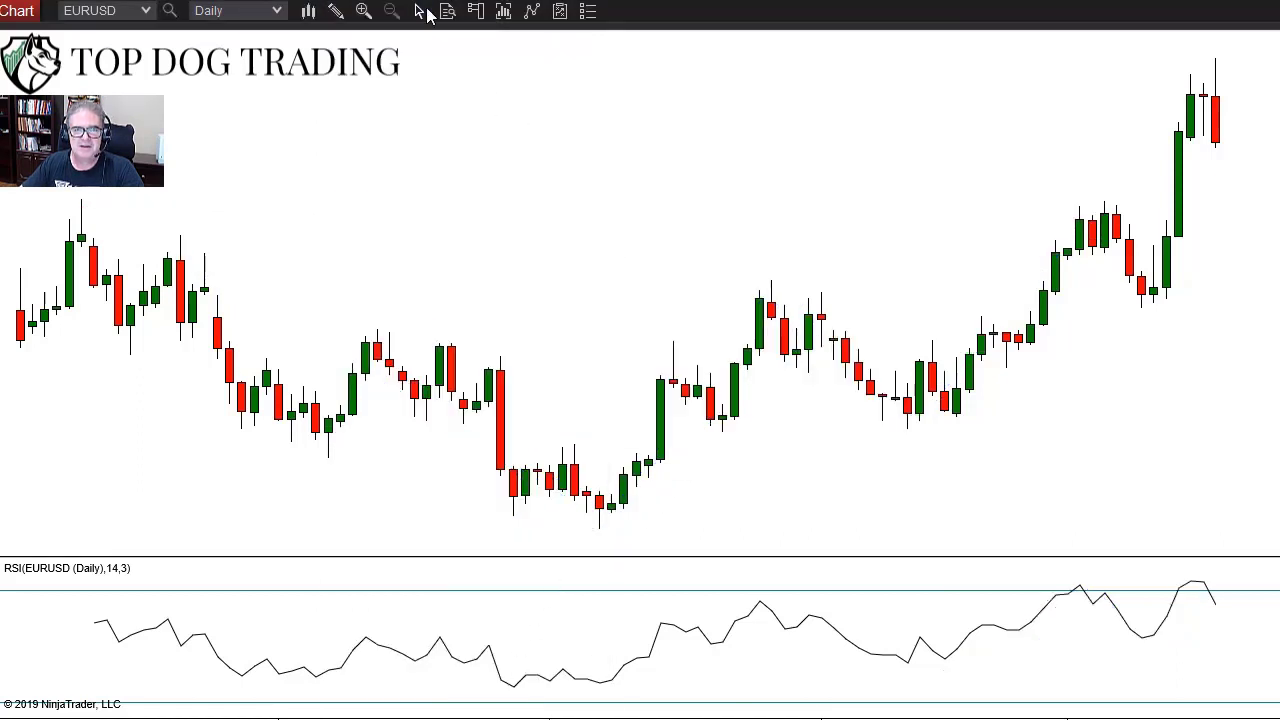
{"action": "left_click", "coordinate": [336, 12]}
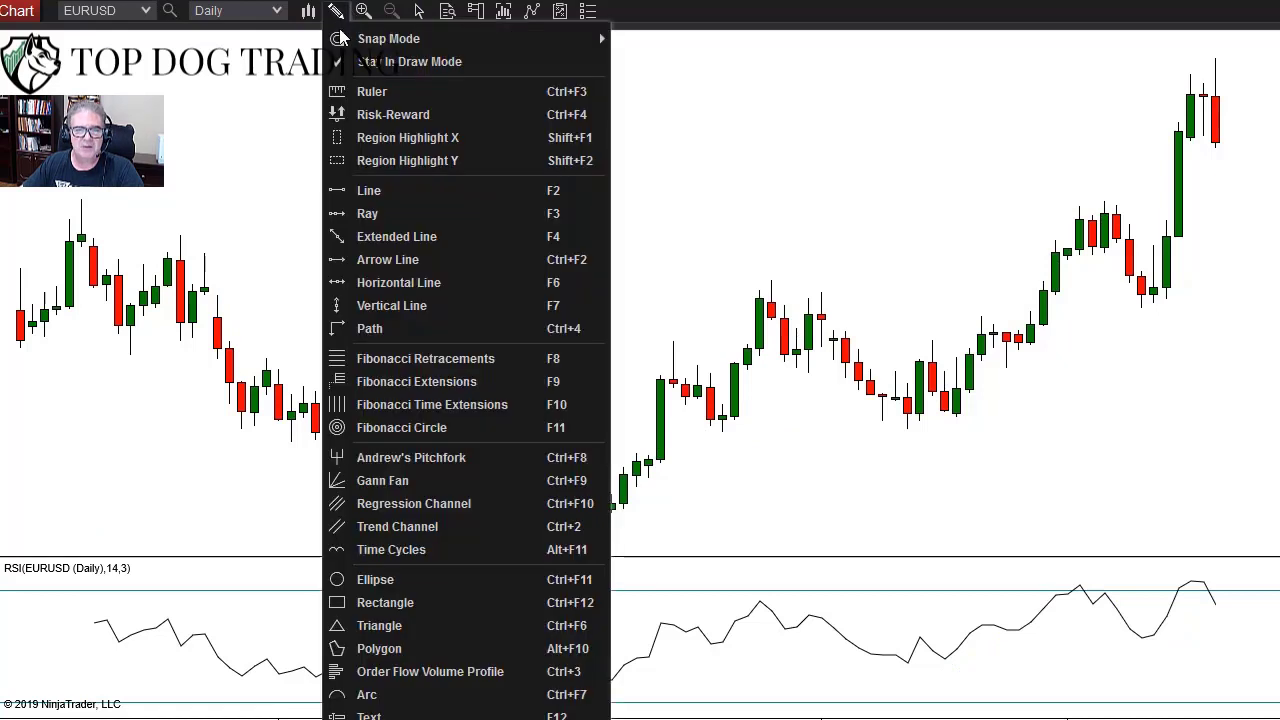
{"action": "left_click", "coordinate": [429, 258]}
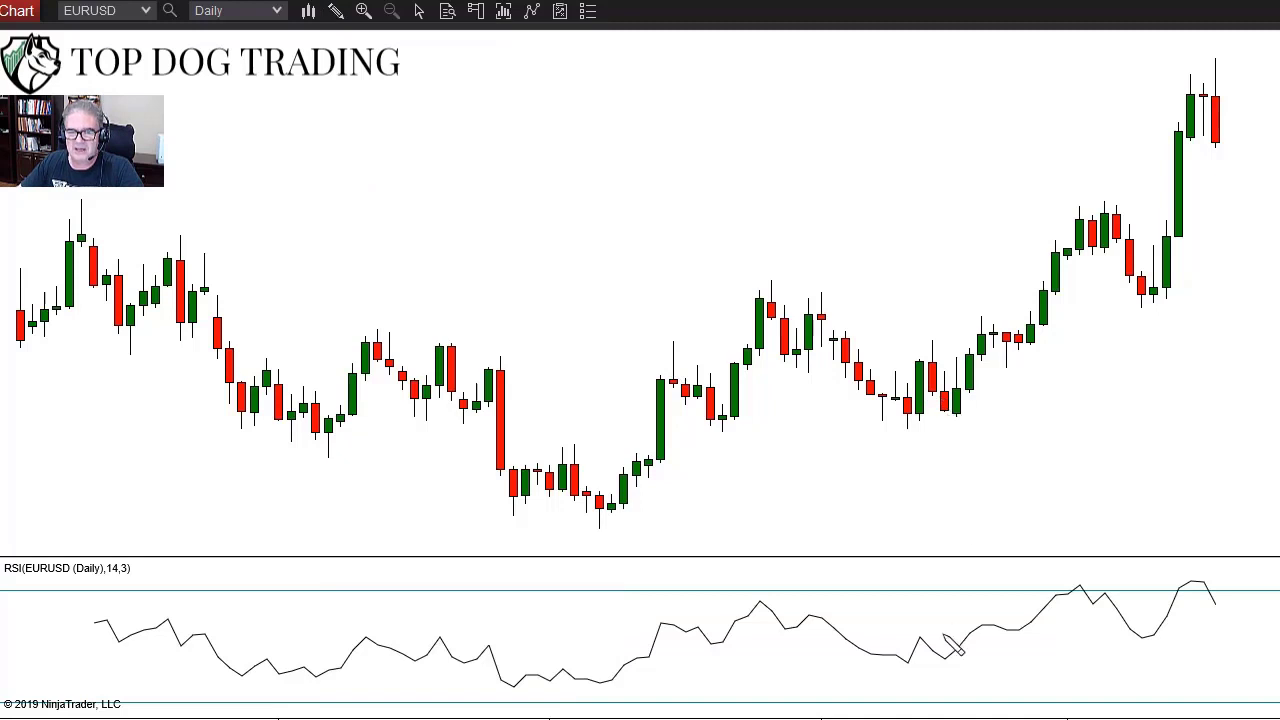
Step: Draw arrows for the RSI rise to its peak, the price uptrend and the pullback
{"action": "left_click", "coordinate": [934, 663]}
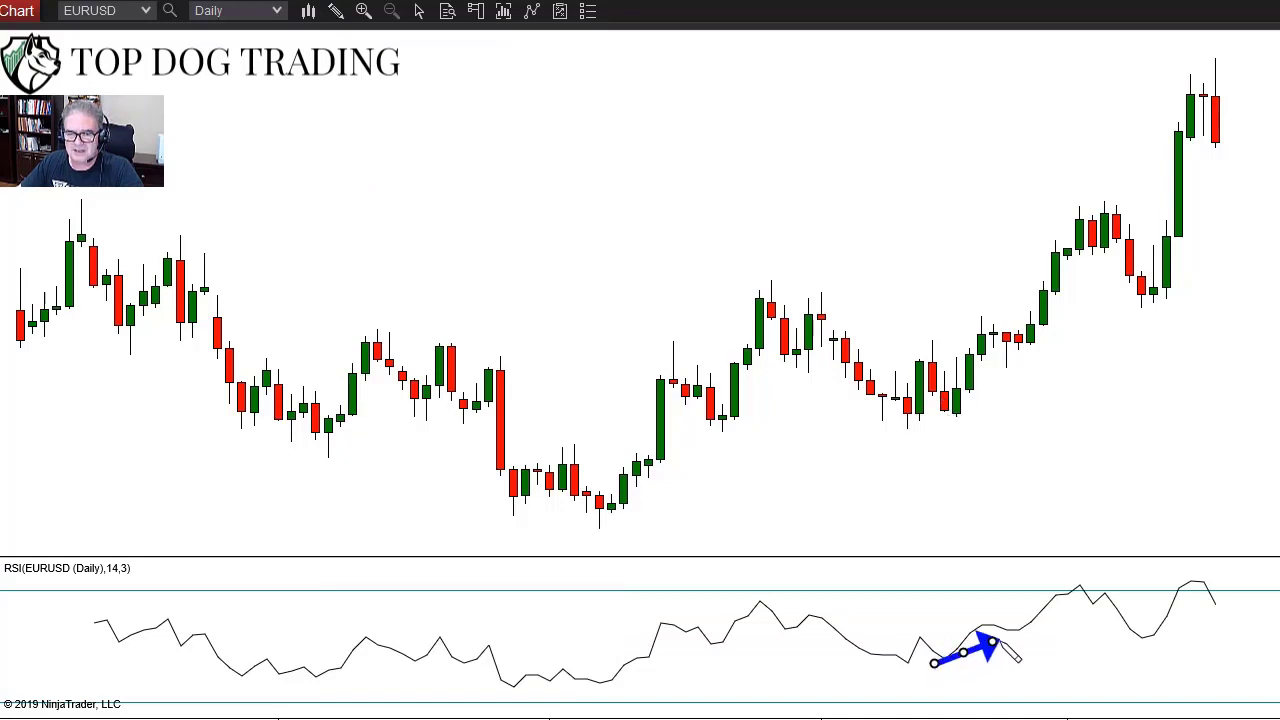
{"action": "left_click", "coordinate": [1081, 592]}
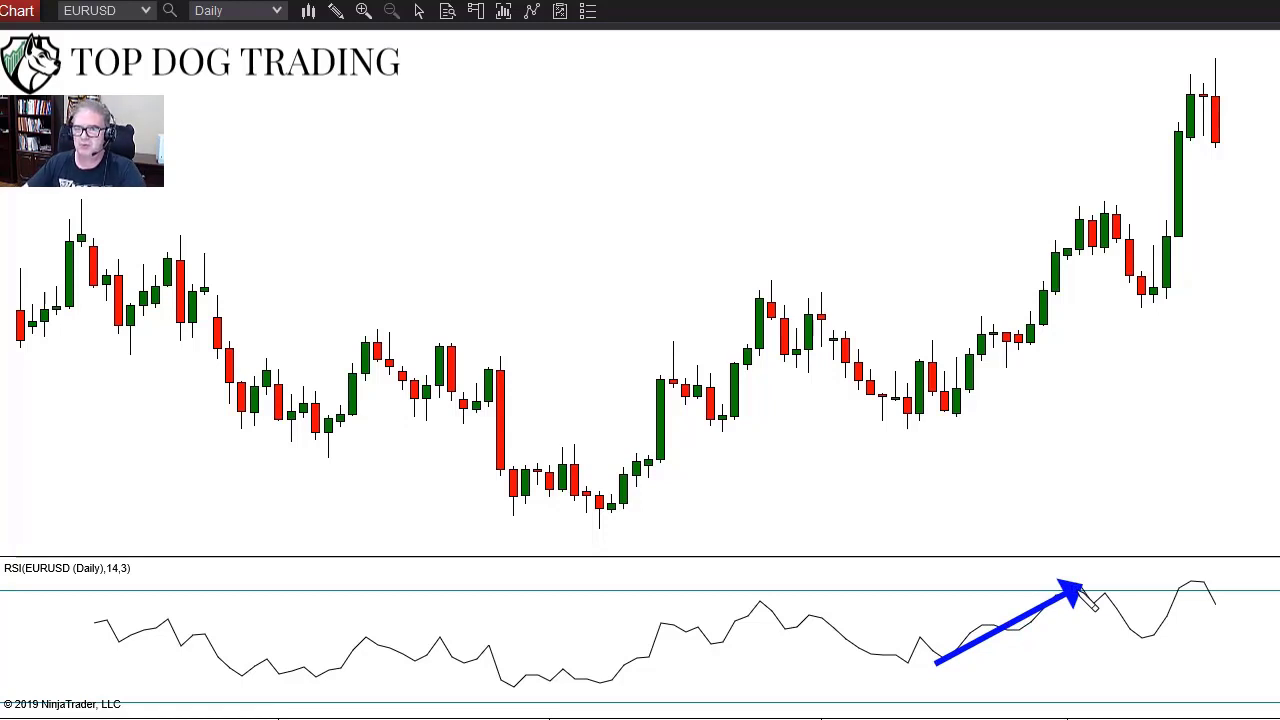
{"action": "left_click", "coordinate": [919, 421]}
{"action": "left_click", "coordinate": [1103, 214]}
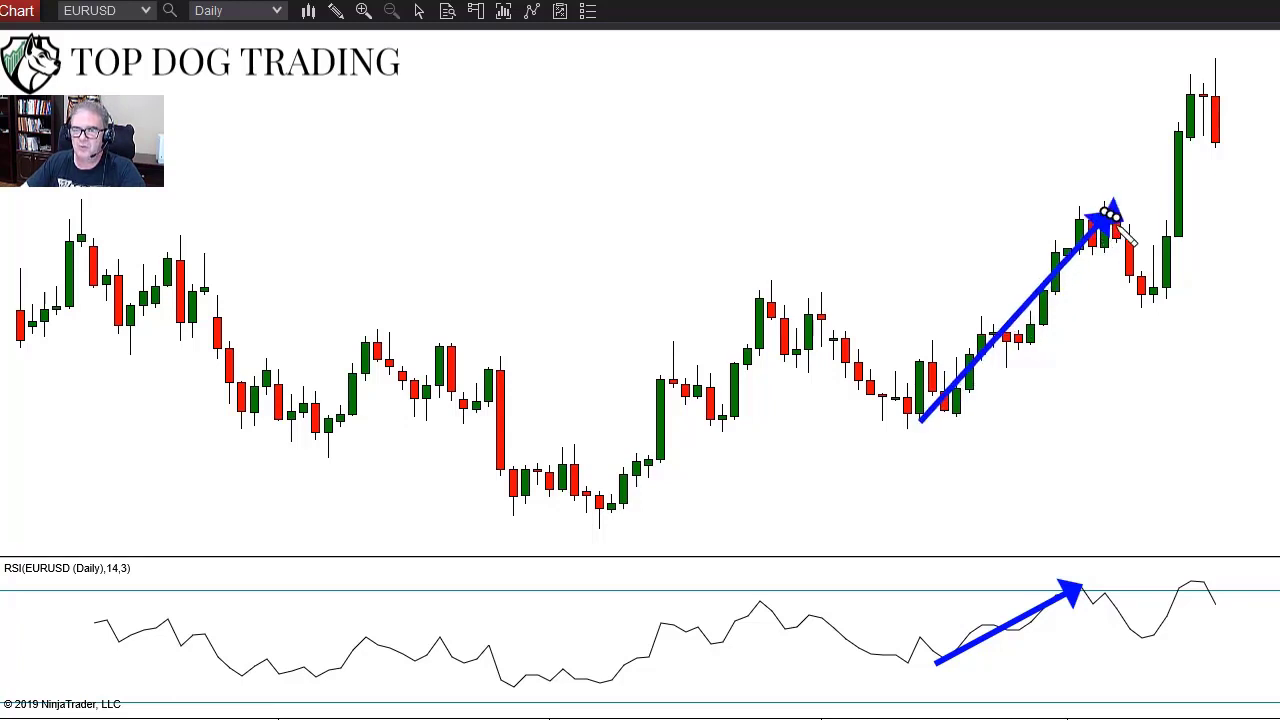
{"action": "left_click", "coordinate": [1152, 298]}
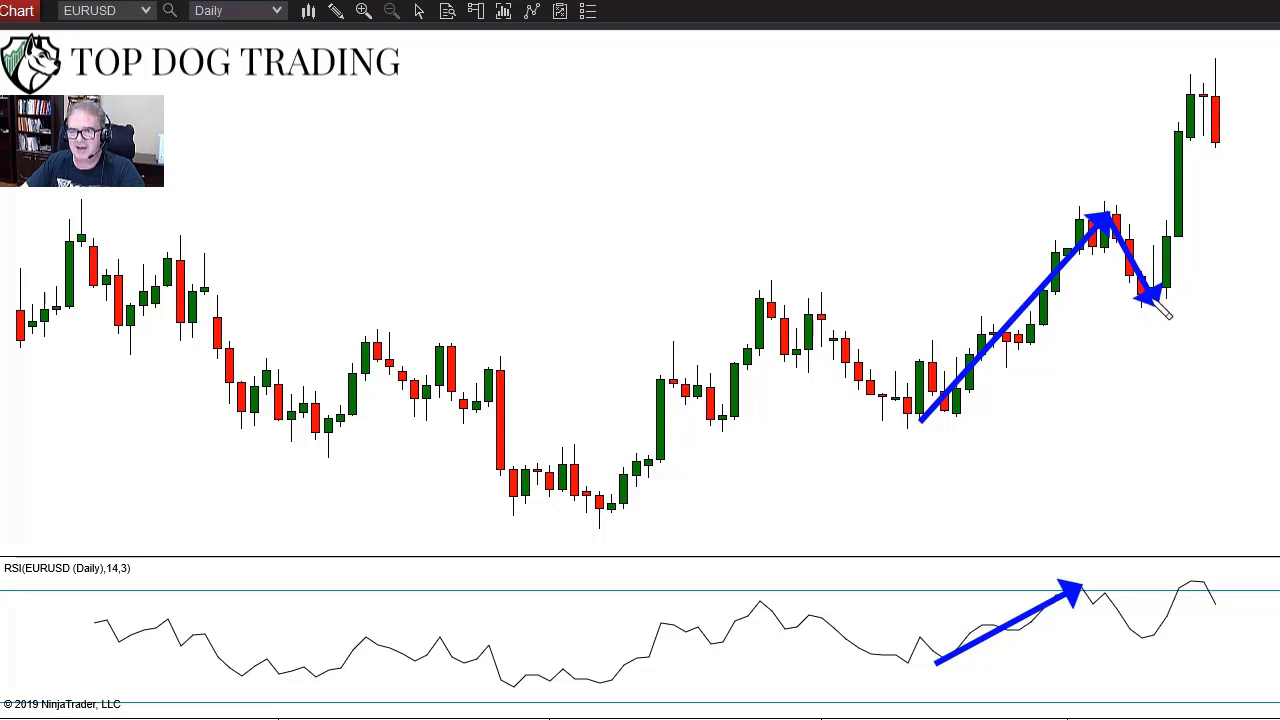
Step: Add a horizontal arrow from the earlier high and an arrow up to the breakout candle
{"action": "left_click_drag", "start_coordinate": [759, 297], "coordinate": [1163, 305]}
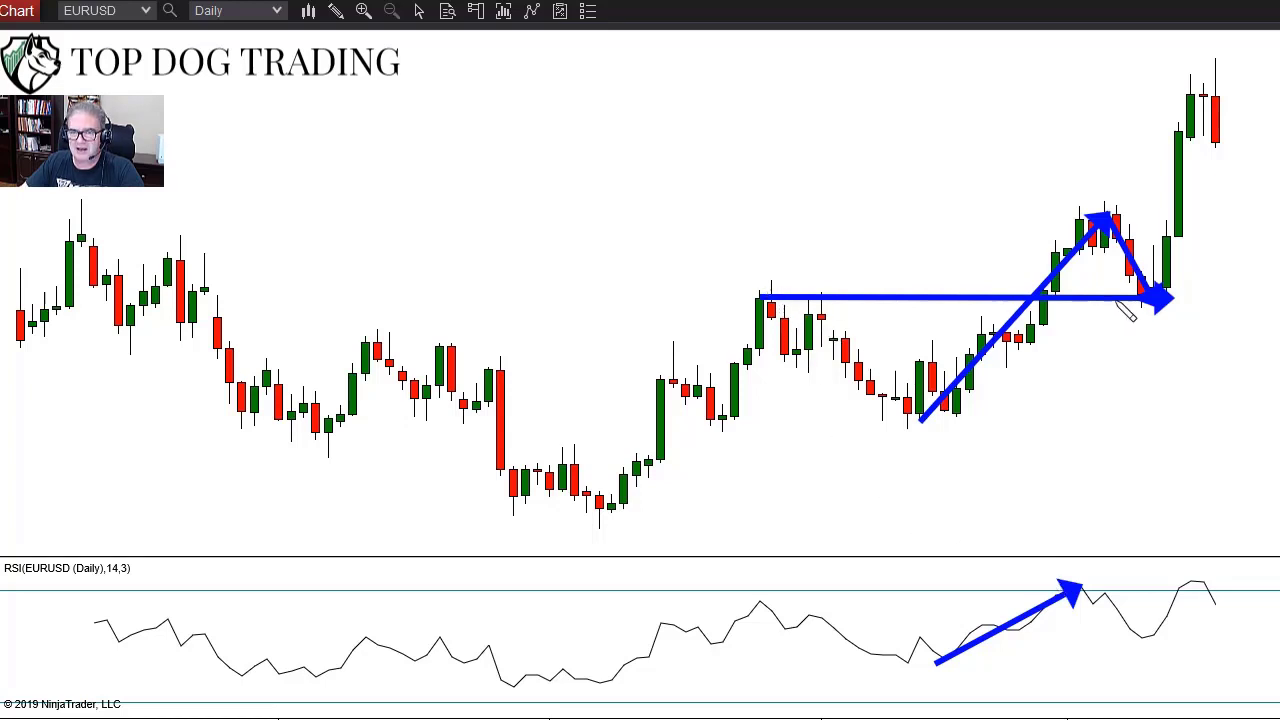
{"action": "left_click", "coordinate": [1167, 298]}
{"action": "left_click", "coordinate": [1190, 82]}
{"action": "left_click", "coordinate": [1205, 88]}
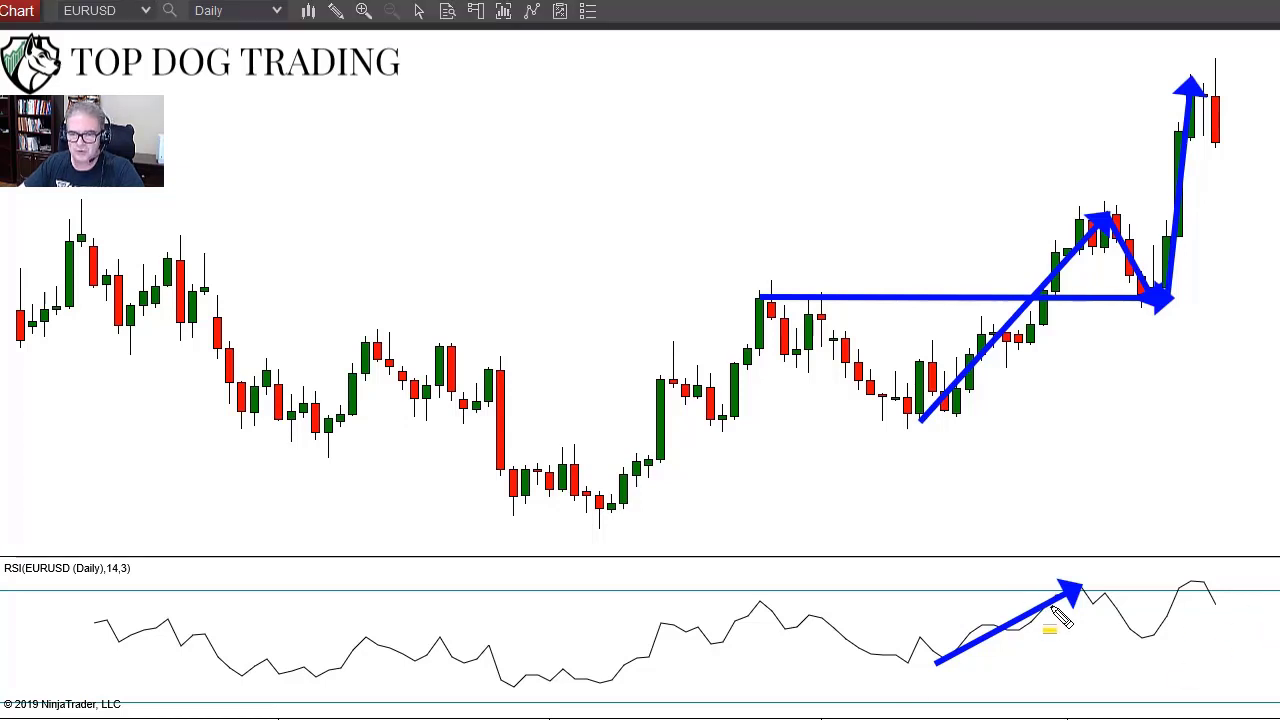
{"action": "left_click_drag", "start_coordinate": [1048, 574], "coordinate": [1110, 605]}
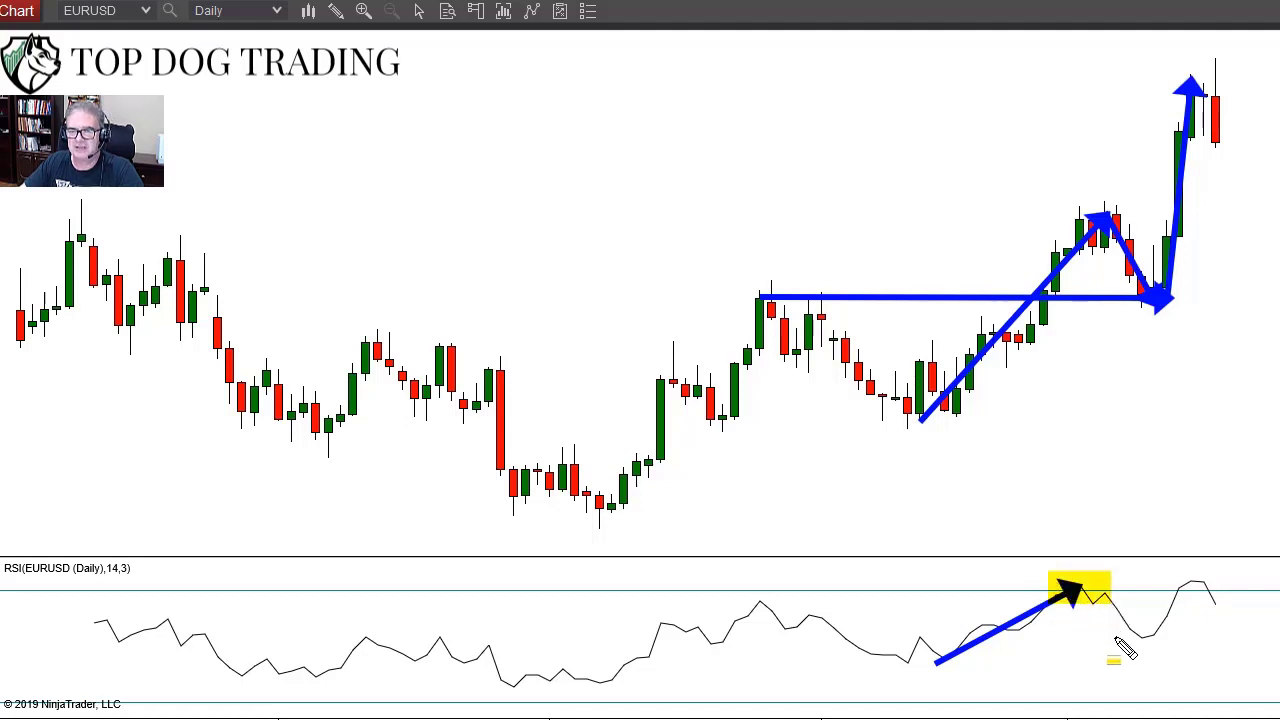
{"action": "left_click_drag", "start_coordinate": [1072, 210], "coordinate": [1118, 236]}
{"action": "left_click_drag", "start_coordinate": [1136, 278], "coordinate": [1180, 315]}
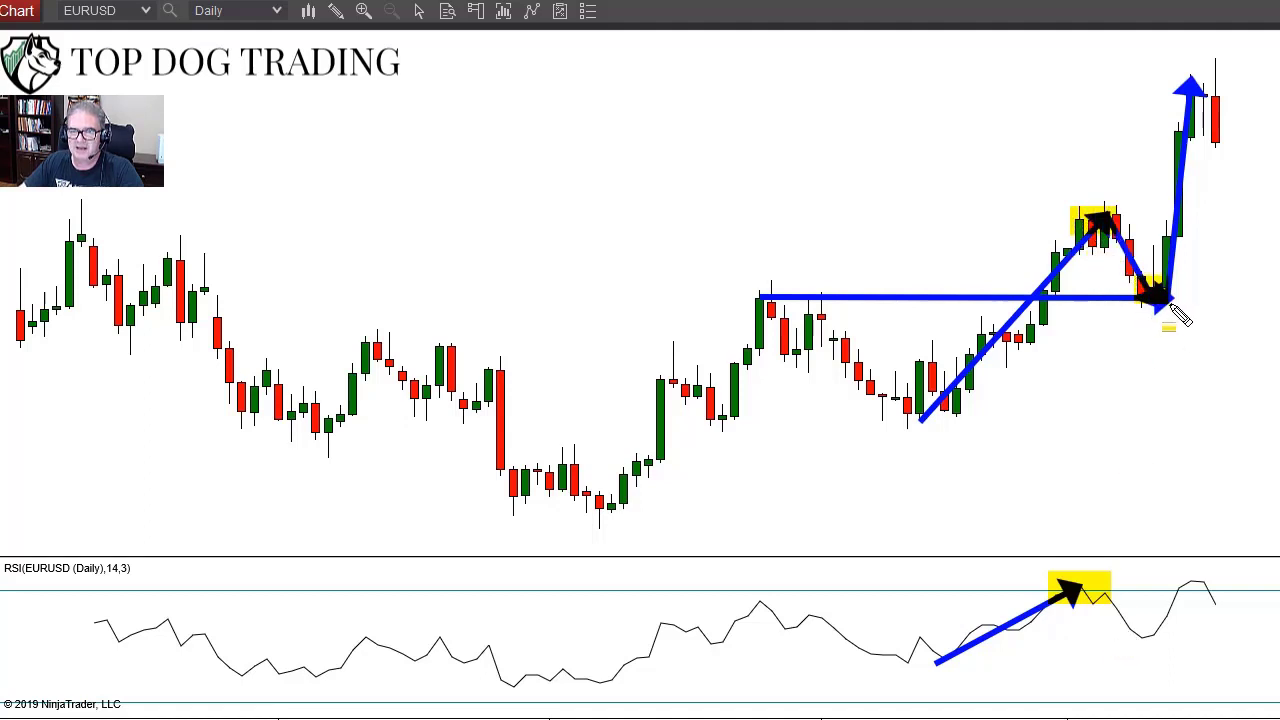
{"action": "mouse_move", "coordinate": [743, 280]}
{"action": "left_mouse_down"}
{"action": "mouse_move", "coordinate": [749, 297]}
{"action": "mouse_move", "coordinate": [872, 318]}
{"action": "mouse_move", "coordinate": [1177, 310]}
{"action": "left_mouse_up"}
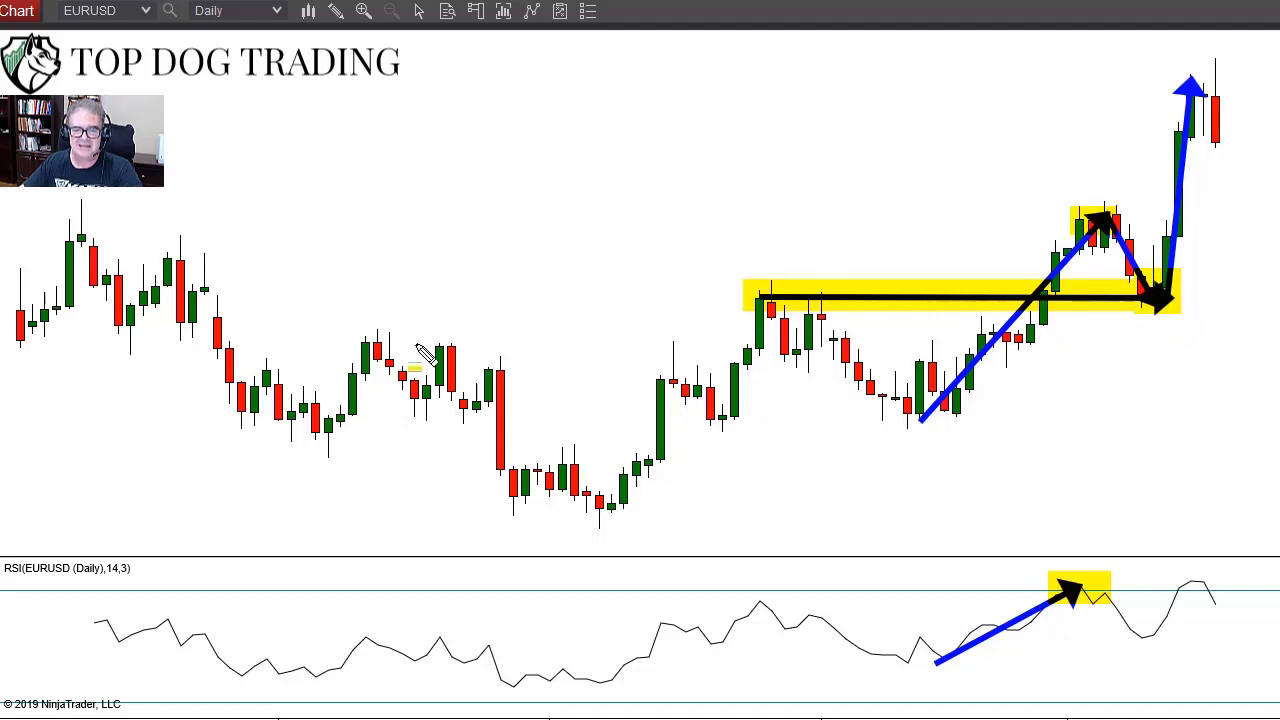
{"action": "key", "text": "Escape"}
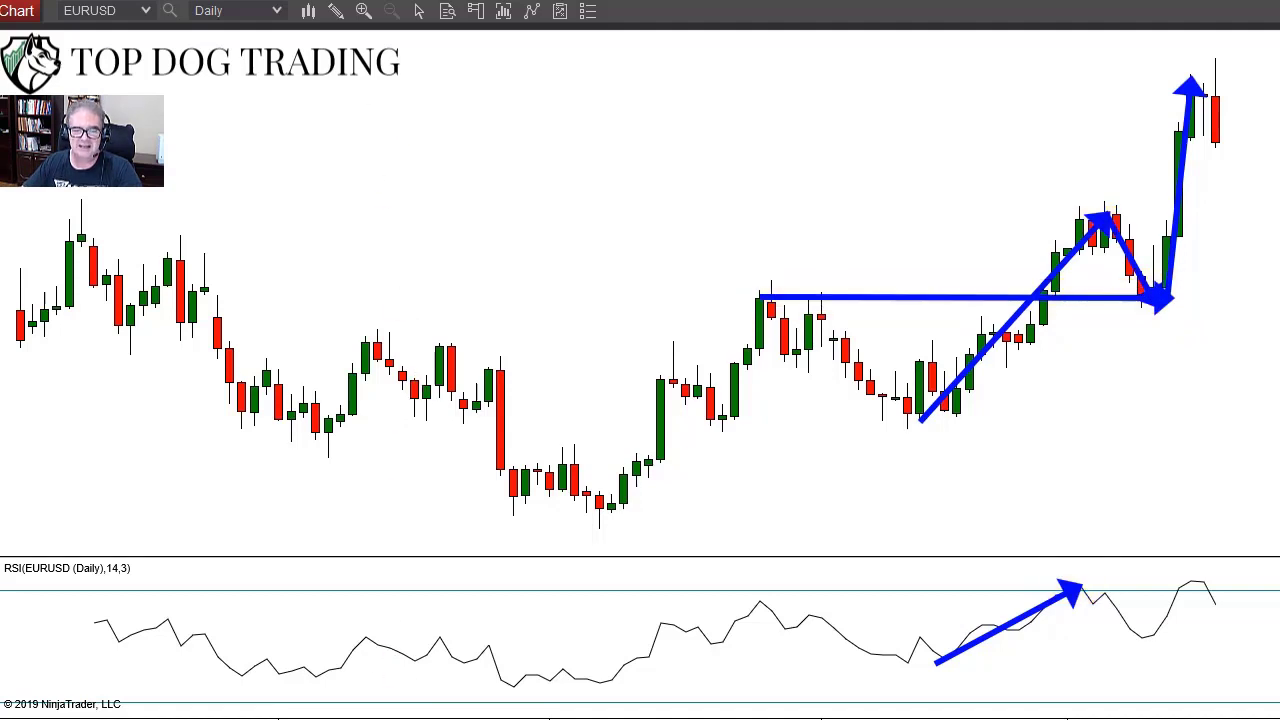
Step: Remove all drawing objects from the price chart and RSI panel, confirming with Yes
{"action": "left_click", "coordinate": [335, 12]}
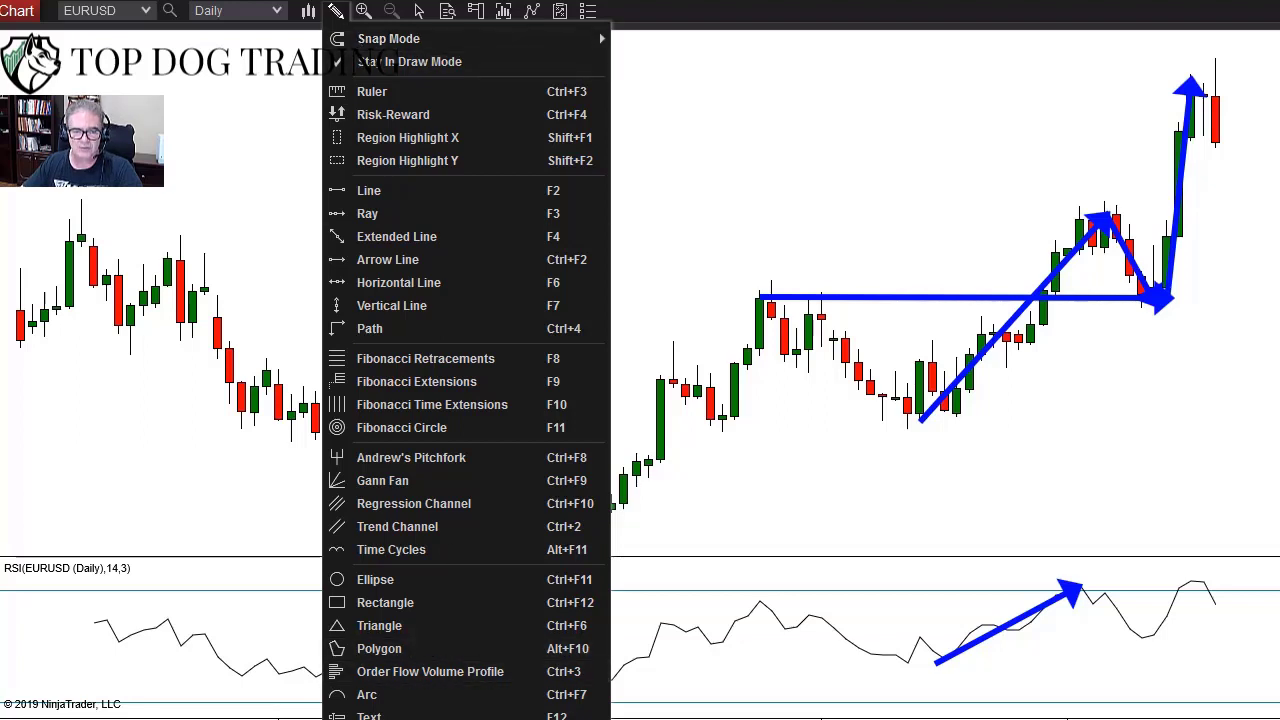
{"action": "left_click", "coordinate": [430, 718]}
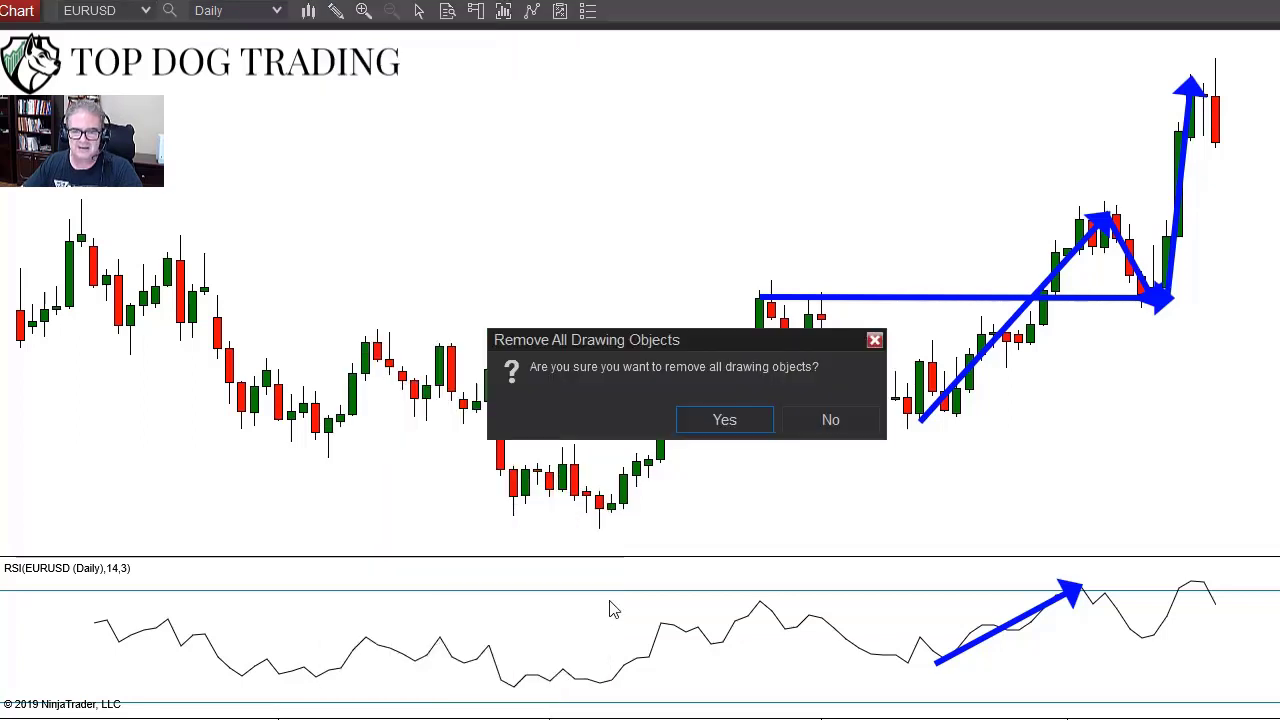
{"action": "left_click", "coordinate": [726, 422]}
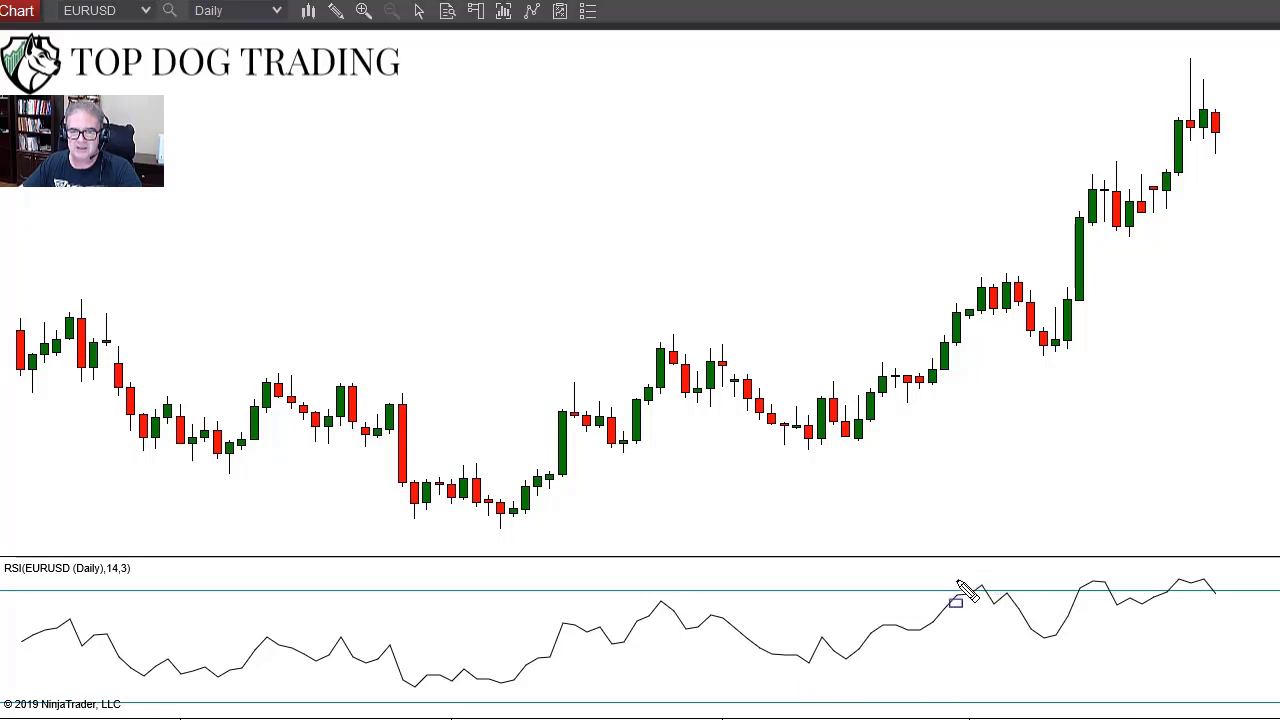
Step: Box the two RSI peaks and their matching candles, then delete all the boxes
{"action": "left_click_drag", "start_coordinate": [948, 578], "coordinate": [1019, 618]}
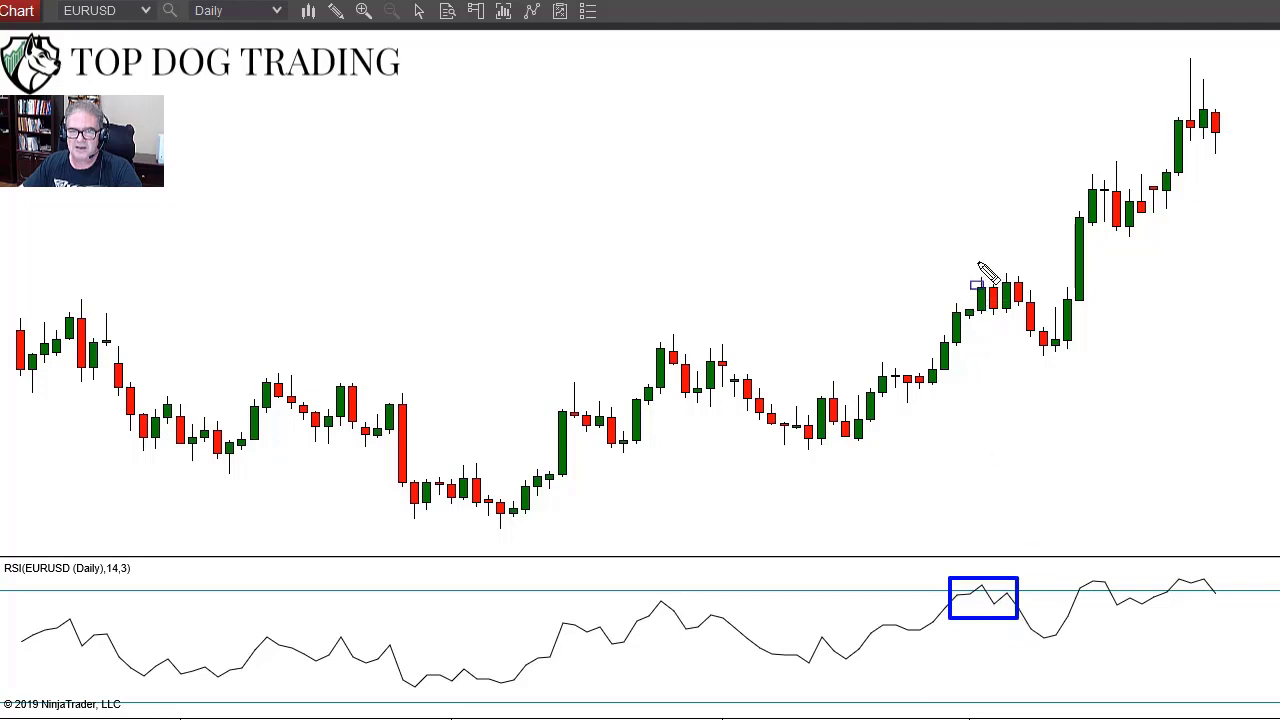
{"action": "left_click_drag", "start_coordinate": [982, 264], "coordinate": [1035, 344]}
{"action": "left_click_drag", "start_coordinate": [1069, 568], "coordinate": [1127, 611]}
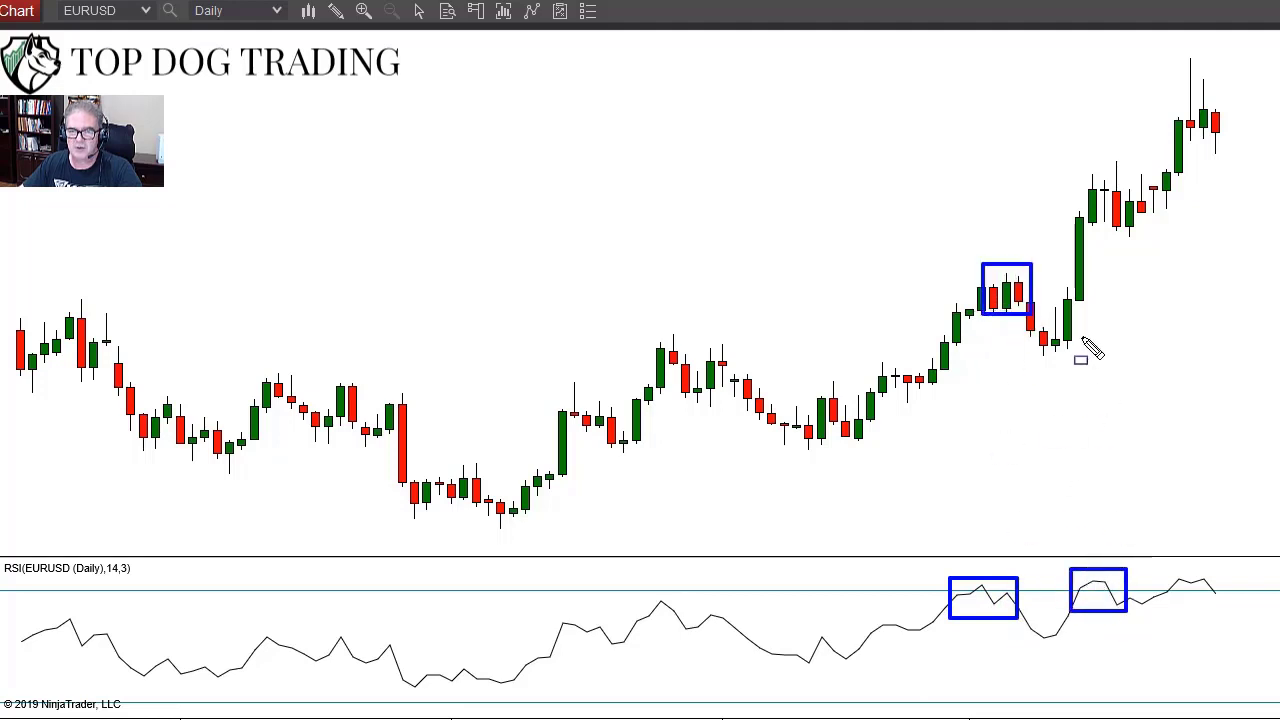
{"action": "left_click_drag", "start_coordinate": [1095, 136], "coordinate": [1142, 210]}
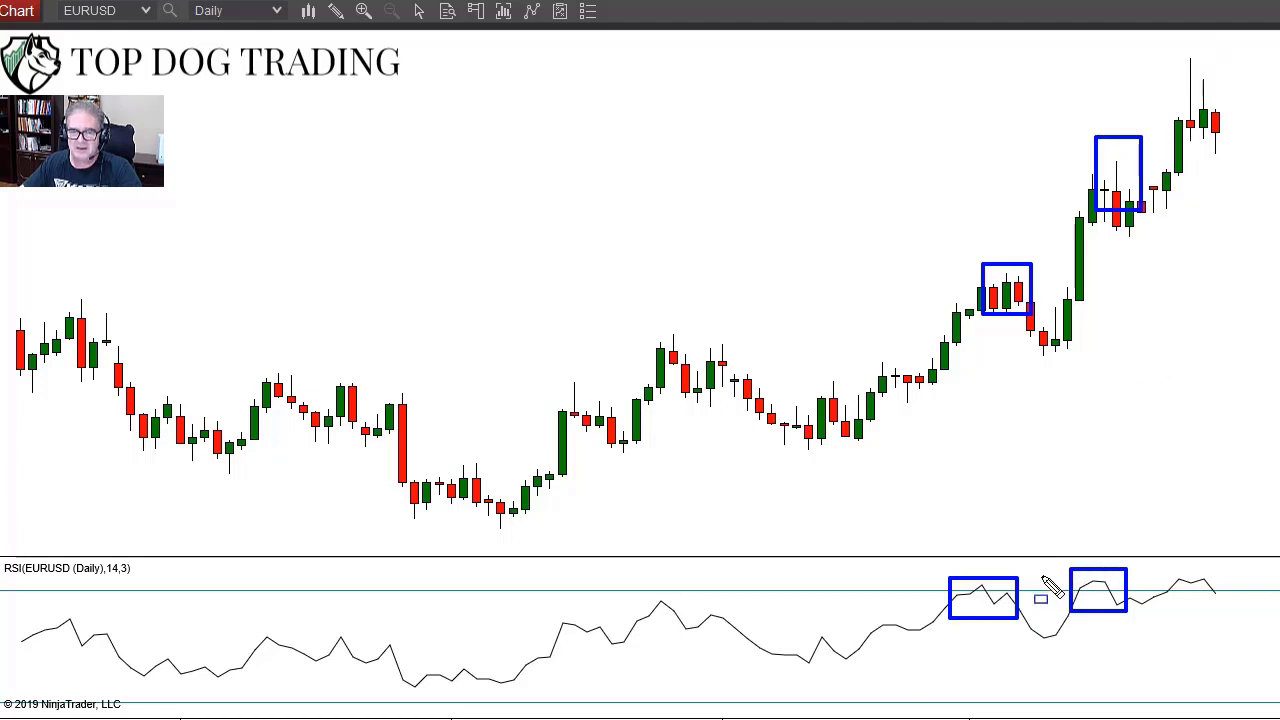
{"action": "mouse_move", "coordinate": [937, 554]}
{"action": "left_mouse_down"}
{"action": "mouse_move", "coordinate": [1039, 618]}
{"action": "mouse_move", "coordinate": [1277, 619]}
{"action": "left_mouse_up"}
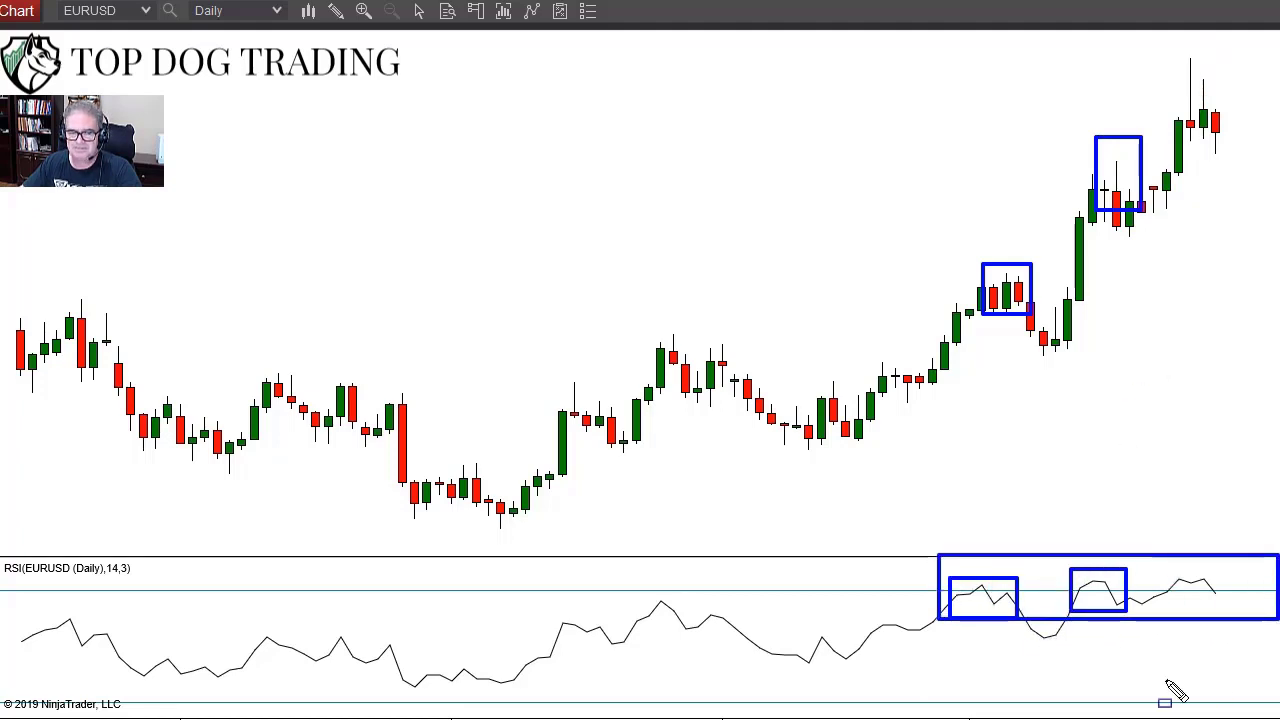
{"action": "key", "text": "ctrl+Delete"}
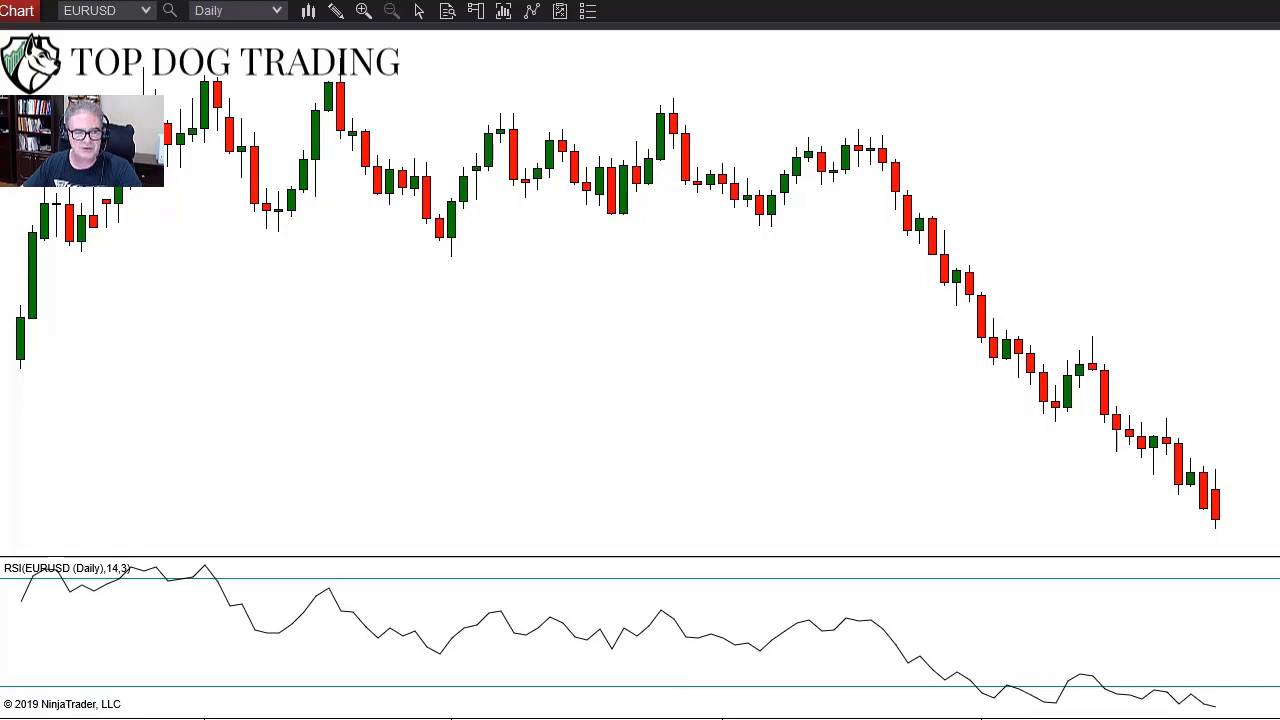
{"action": "scroll", "coordinate": [618, 290], "scroll_direction": "left", "scroll_amount": 10}
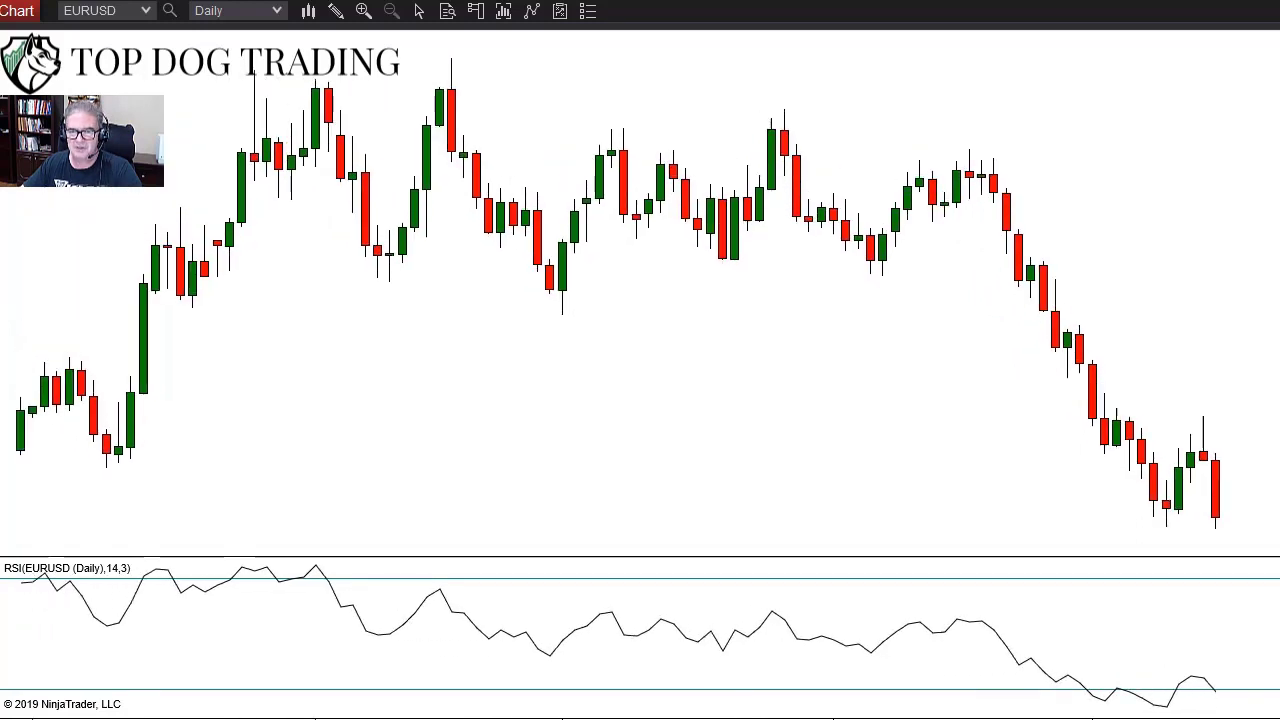
{"action": "scroll", "coordinate": [618, 290], "scroll_direction": "left", "scroll_amount": 3}
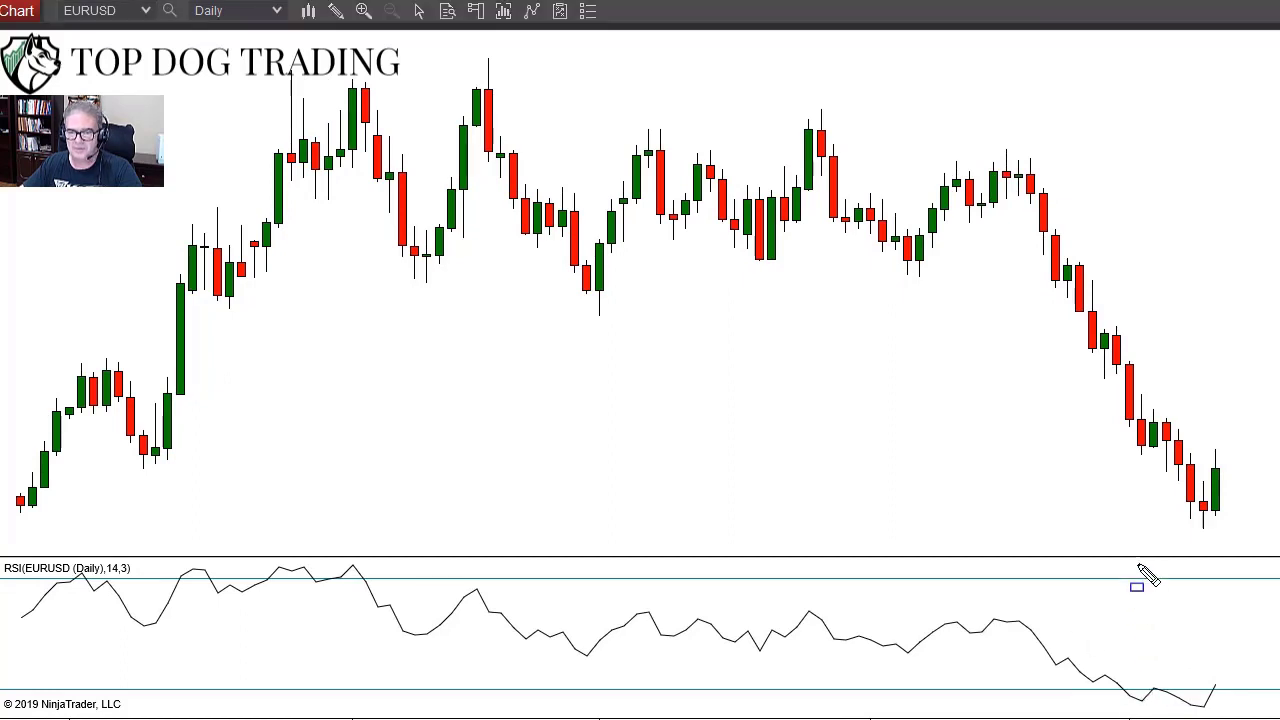
{"action": "left_click_drag", "start_coordinate": [1112, 380], "coordinate": [1157, 712]}
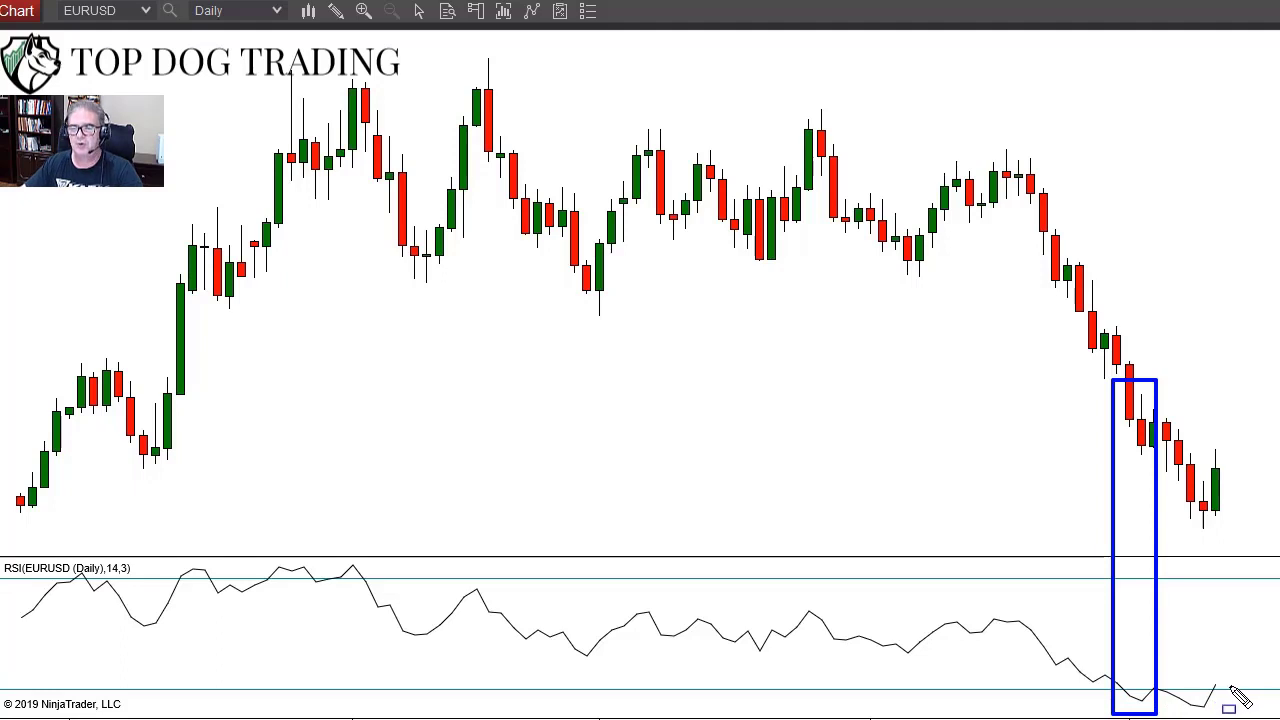
{"action": "left_click_drag", "start_coordinate": [920, 679], "coordinate": [1040, 700]}
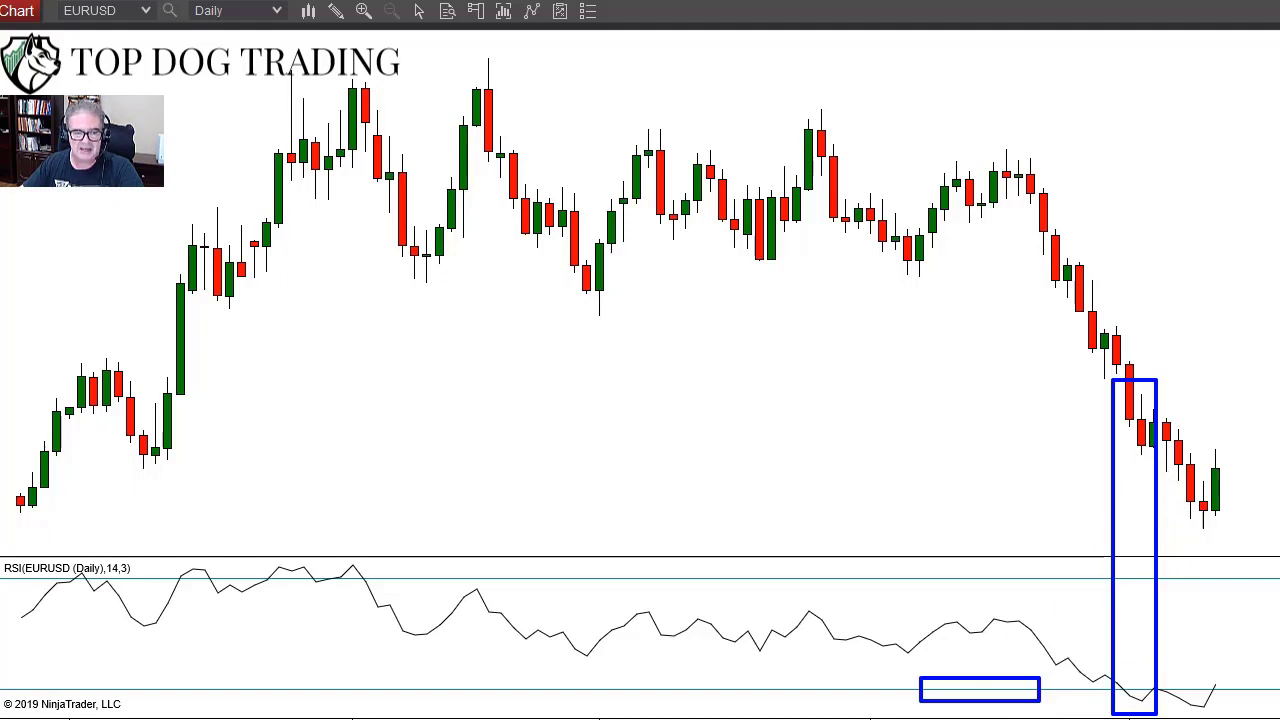
{"action": "key", "text": "Delete"}
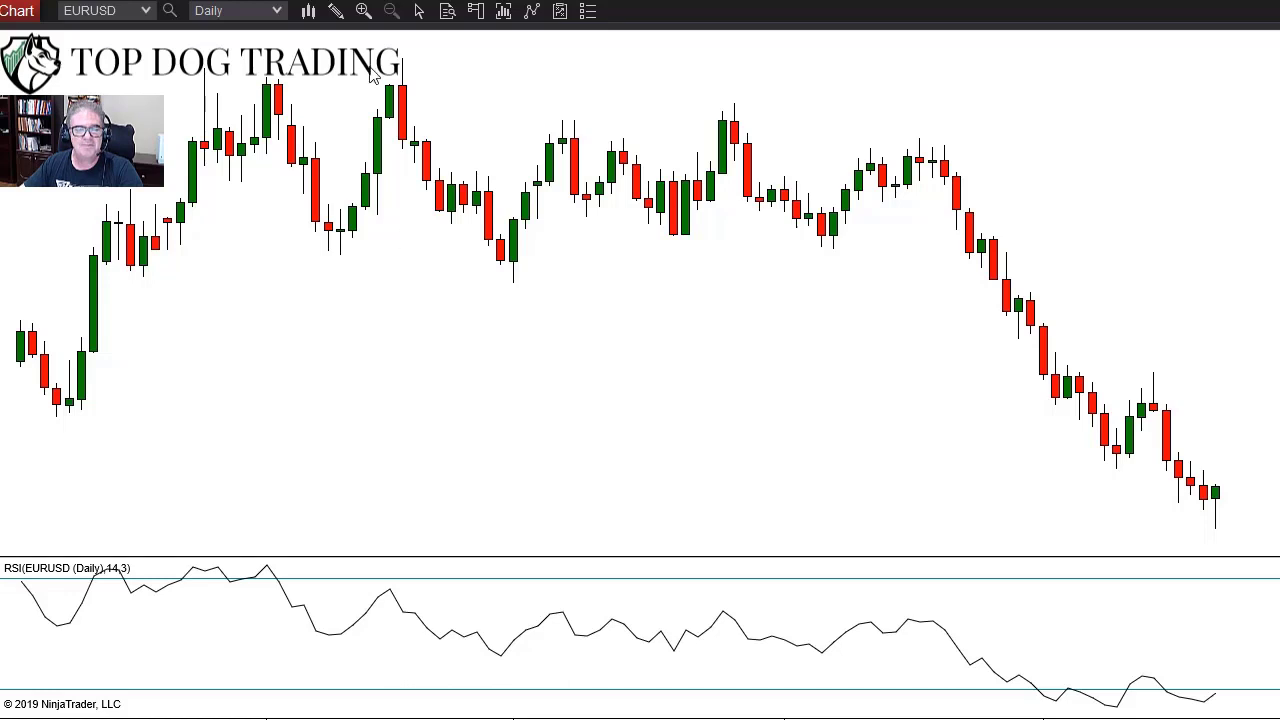
Step: Draw a horizontal Arrow Line from the swing low and a downward arrow onto the retest candle
{"action": "left_click", "coordinate": [336, 12]}
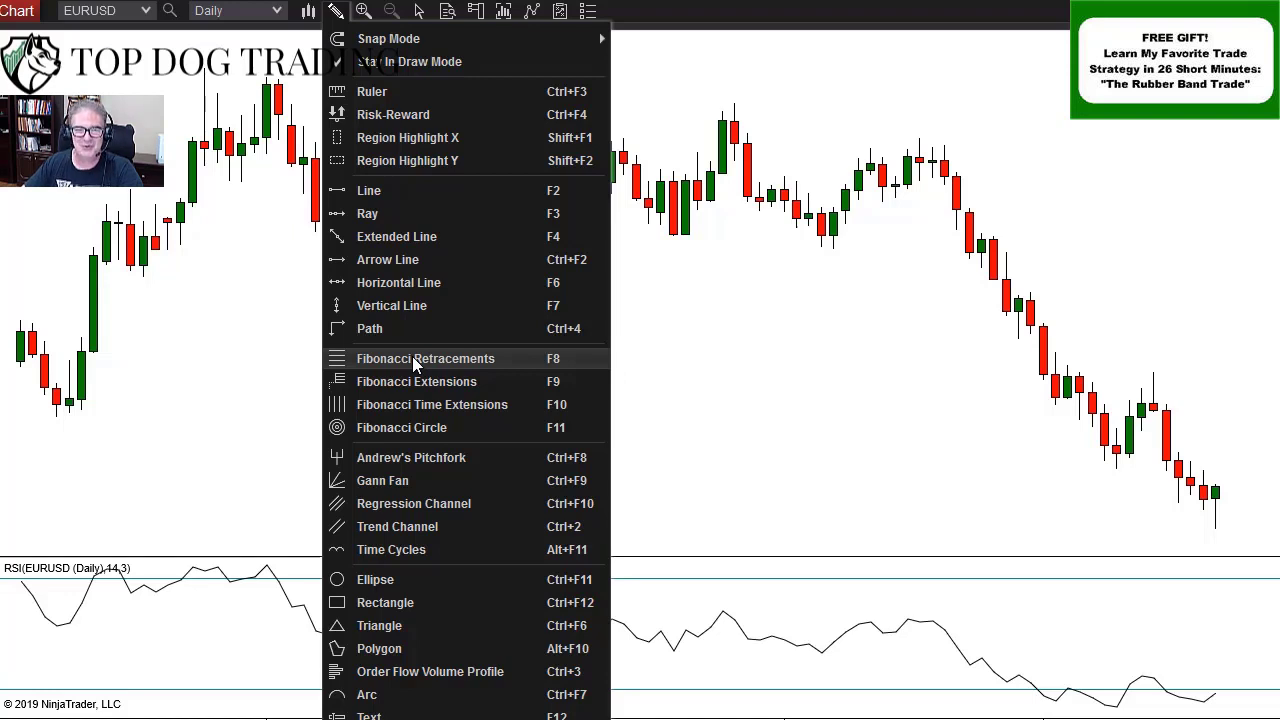
{"action": "left_click", "coordinate": [406, 259]}
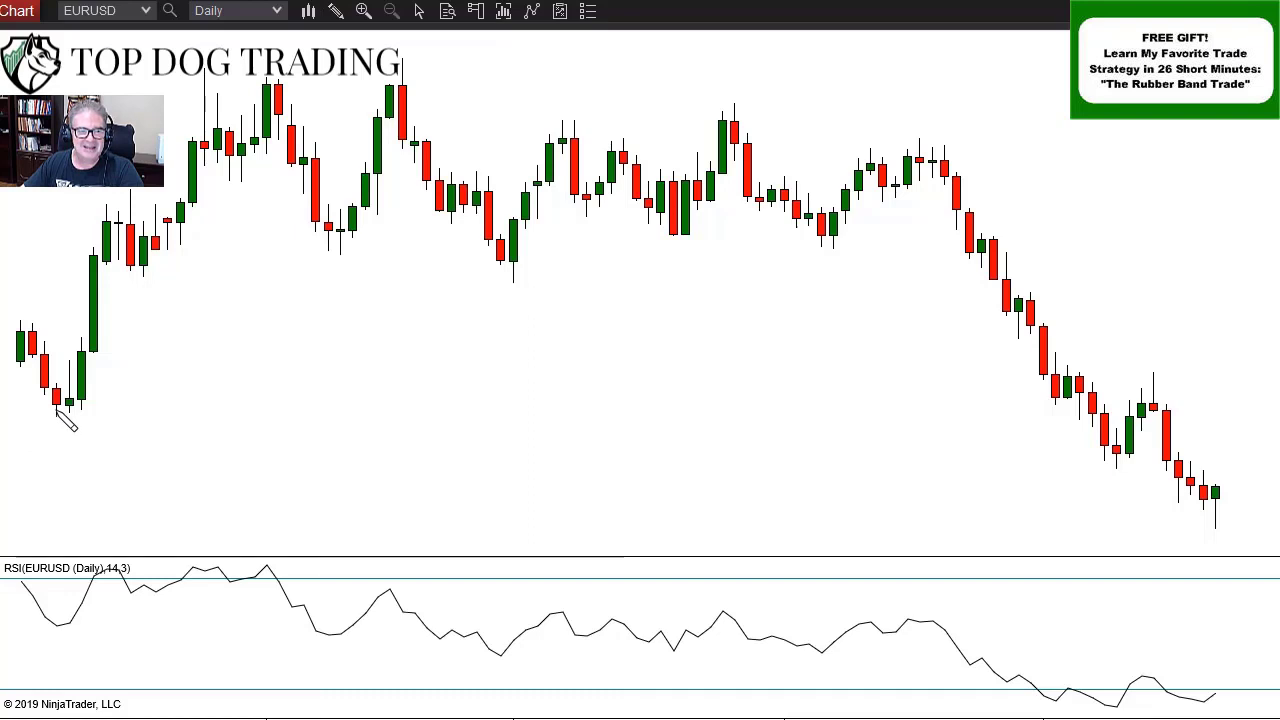
{"action": "left_click_drag", "start_coordinate": [57, 409], "coordinate": [1156, 411]}
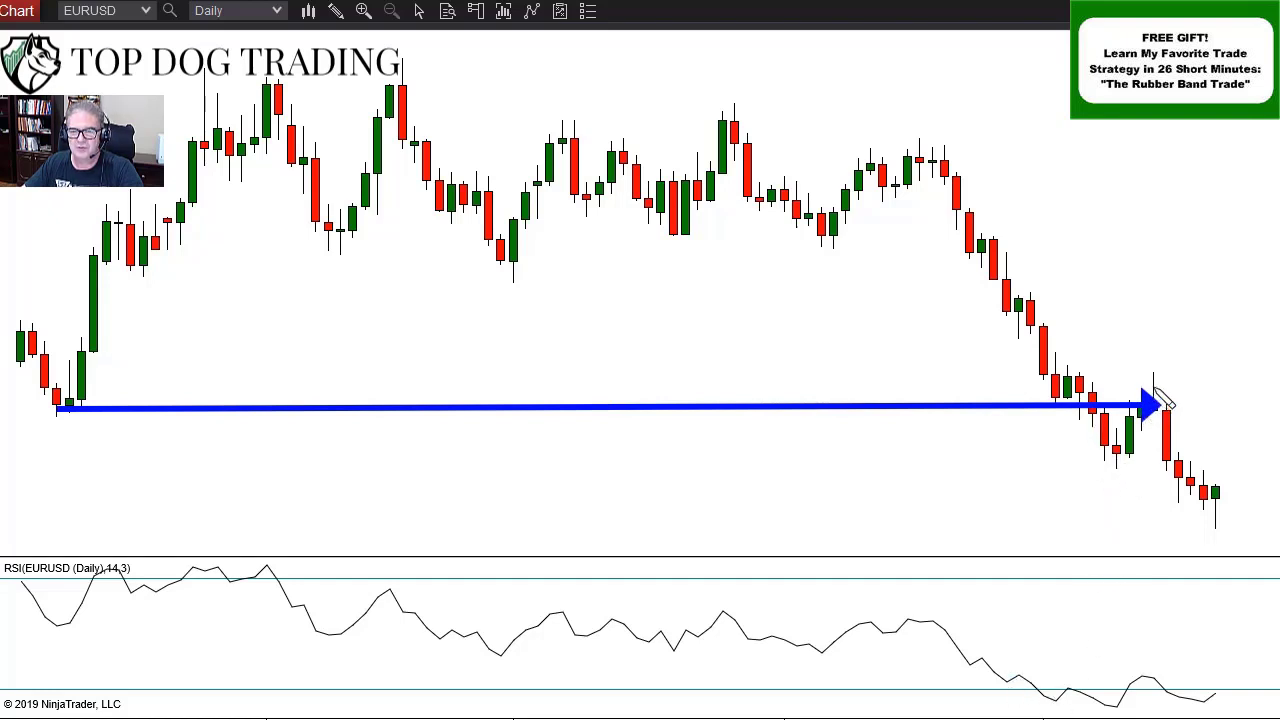
{"action": "left_click_drag", "start_coordinate": [1154, 244], "coordinate": [1160, 367]}
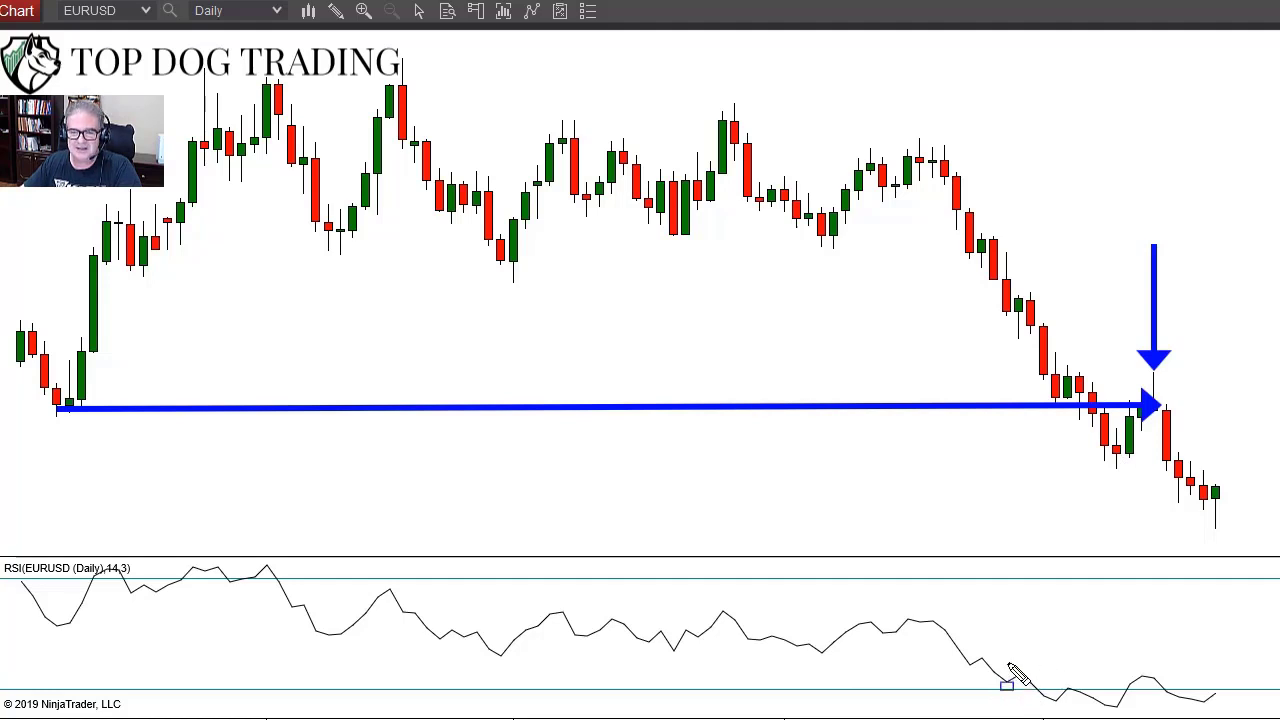
{"action": "mouse_move", "coordinate": [1012, 658]}
{"action": "left_mouse_down"}
{"action": "mouse_move", "coordinate": [1051, 700]}
{"action": "mouse_move", "coordinate": [1131, 716]}
{"action": "left_mouse_up"}
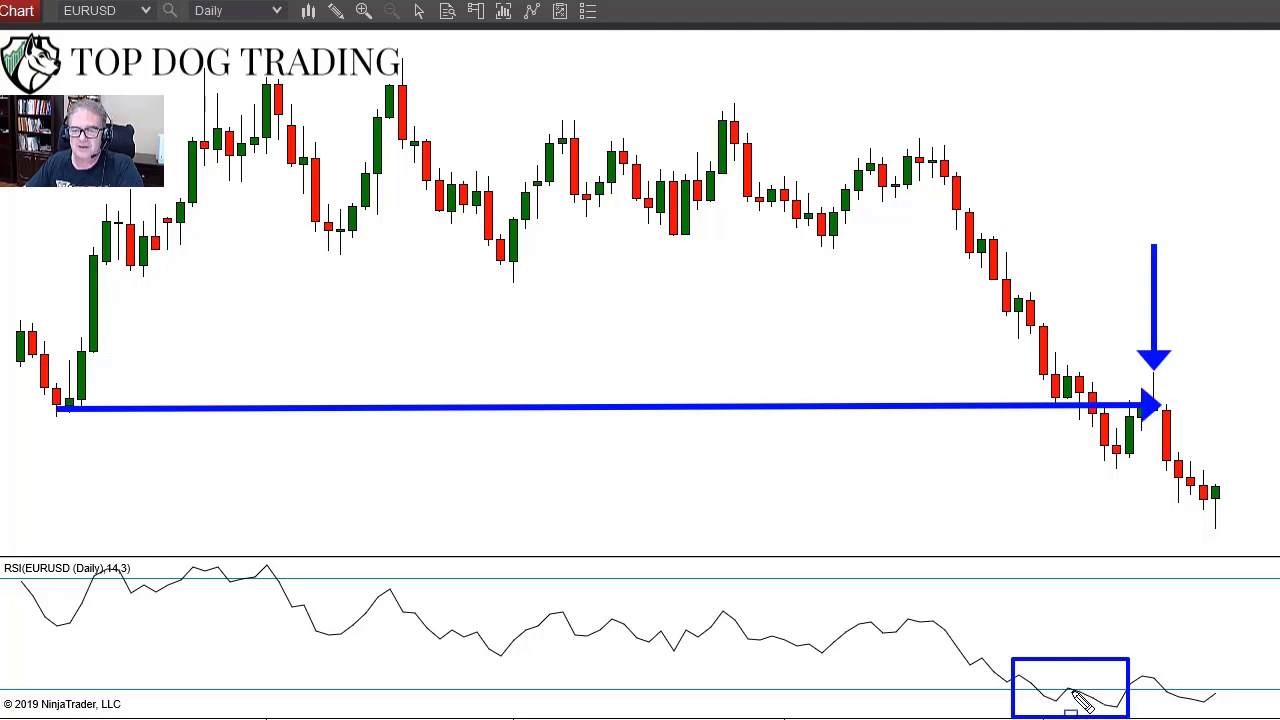
{"action": "mouse_move", "coordinate": [1002, 556]}
{"action": "left_mouse_down"}
{"action": "mouse_move", "coordinate": [1066, 597]}
{"action": "mouse_move", "coordinate": [1130, 598]}
{"action": "left_mouse_up"}
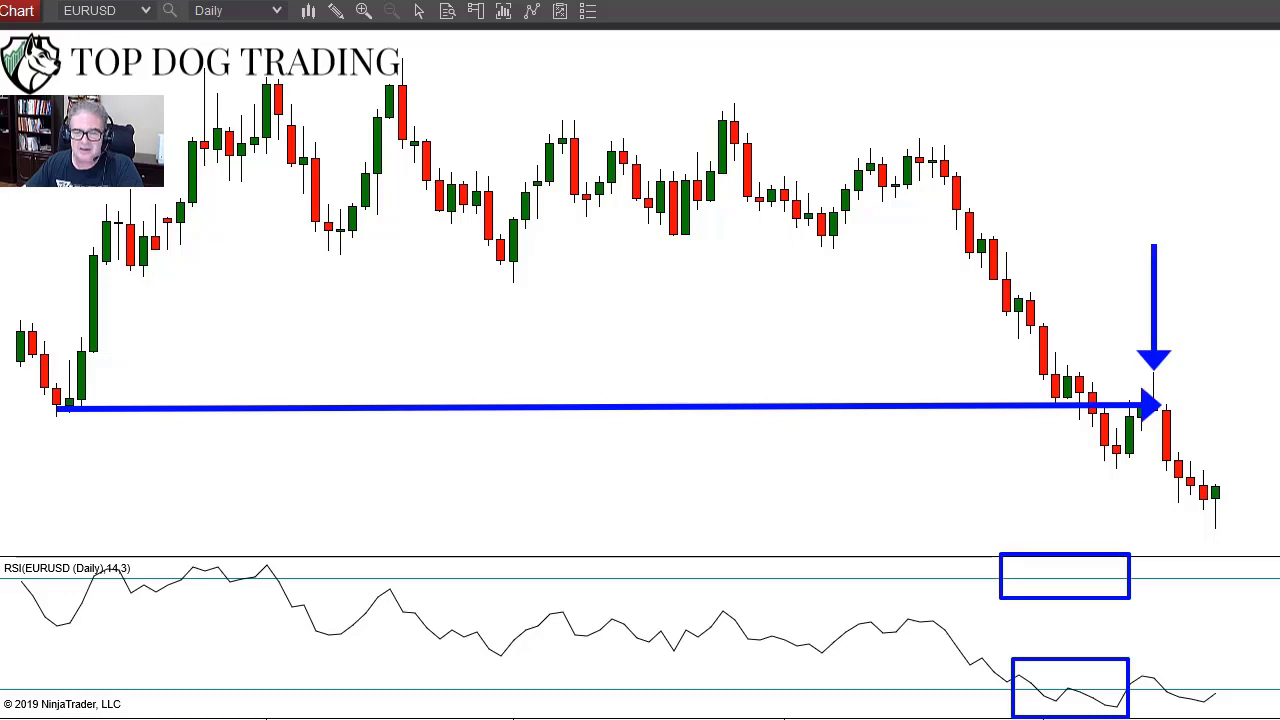
{"action": "mouse_move", "coordinate": [920, 173]}
{"action": "left_mouse_down"}
{"action": "mouse_move", "coordinate": [1112, 447]}
{"action": "mouse_move", "coordinate": [1120, 456]}
{"action": "mouse_move", "coordinate": [1150, 410]}
{"action": "mouse_move", "coordinate": [1210, 517]}
{"action": "left_mouse_up"}
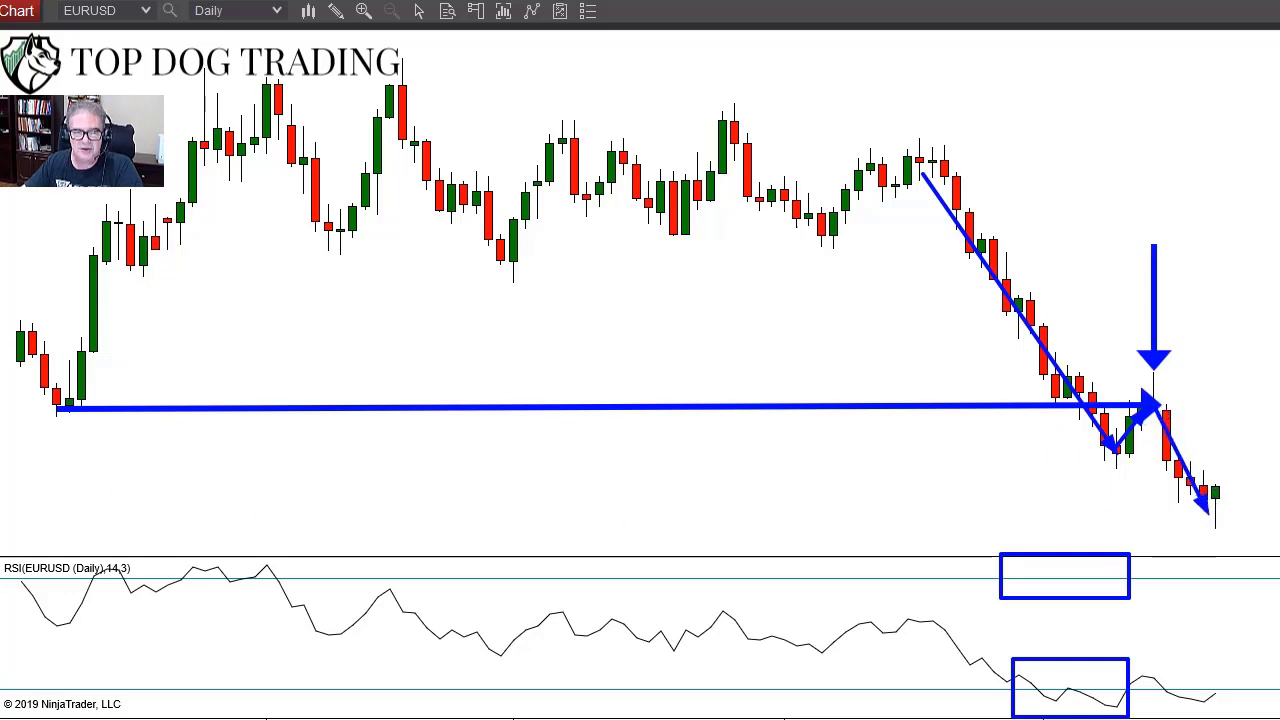
{"action": "left_click_drag", "start_coordinate": [72, 408], "coordinate": [127, 190]}
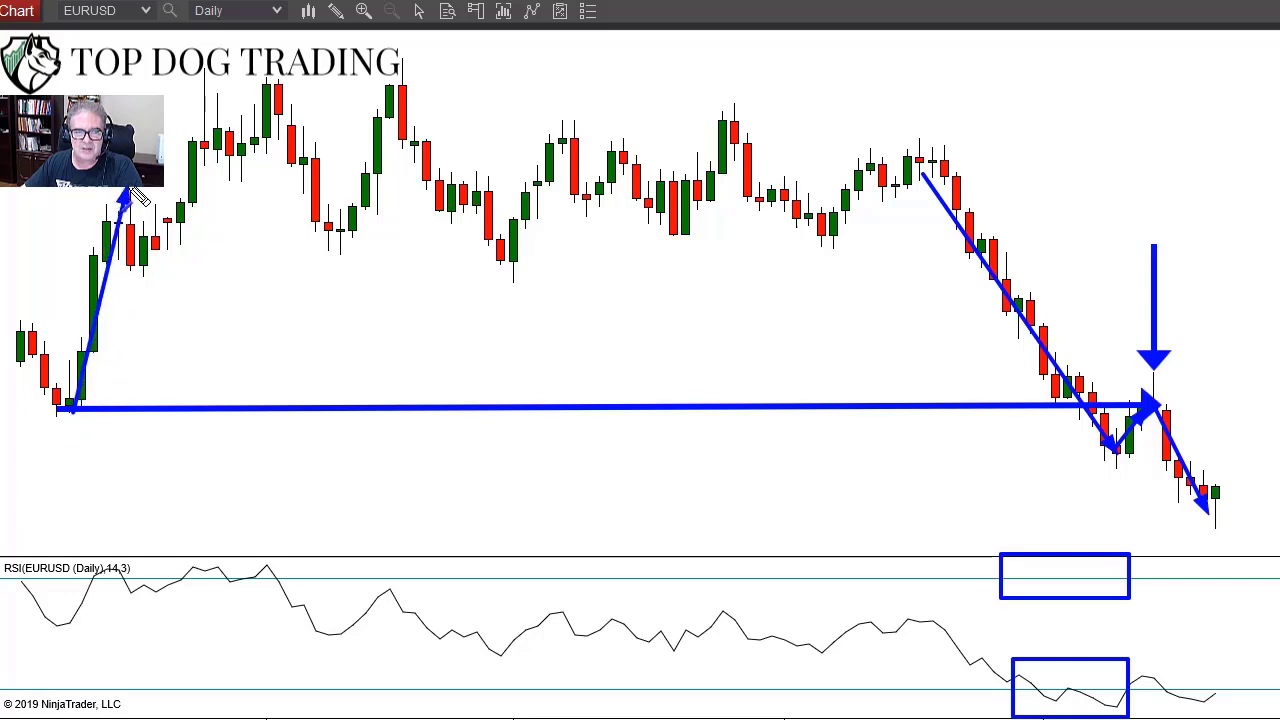
{"action": "left_click_drag", "start_coordinate": [173, 495], "coordinate": [120, 560]}
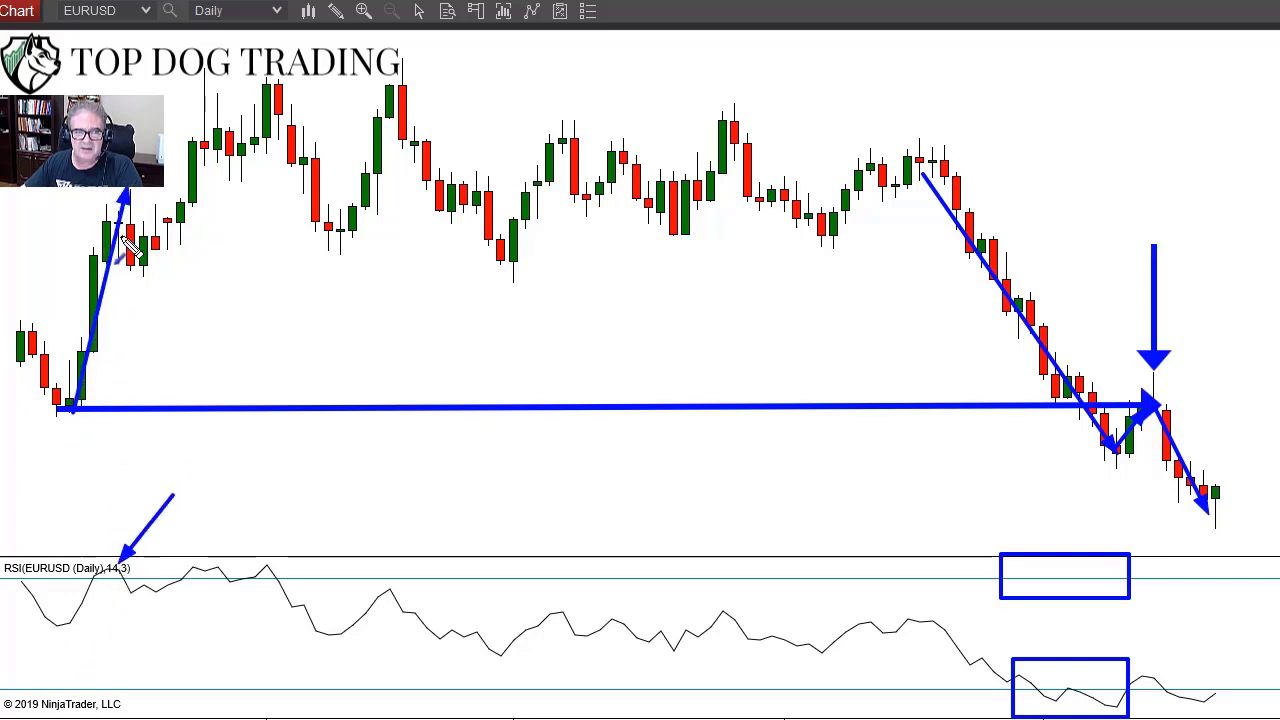
{"action": "mouse_move", "coordinate": [122, 192]}
{"action": "left_mouse_down"}
{"action": "mouse_move", "coordinate": [148, 262]}
{"action": "mouse_move", "coordinate": [212, 65]}
{"action": "left_mouse_up"}
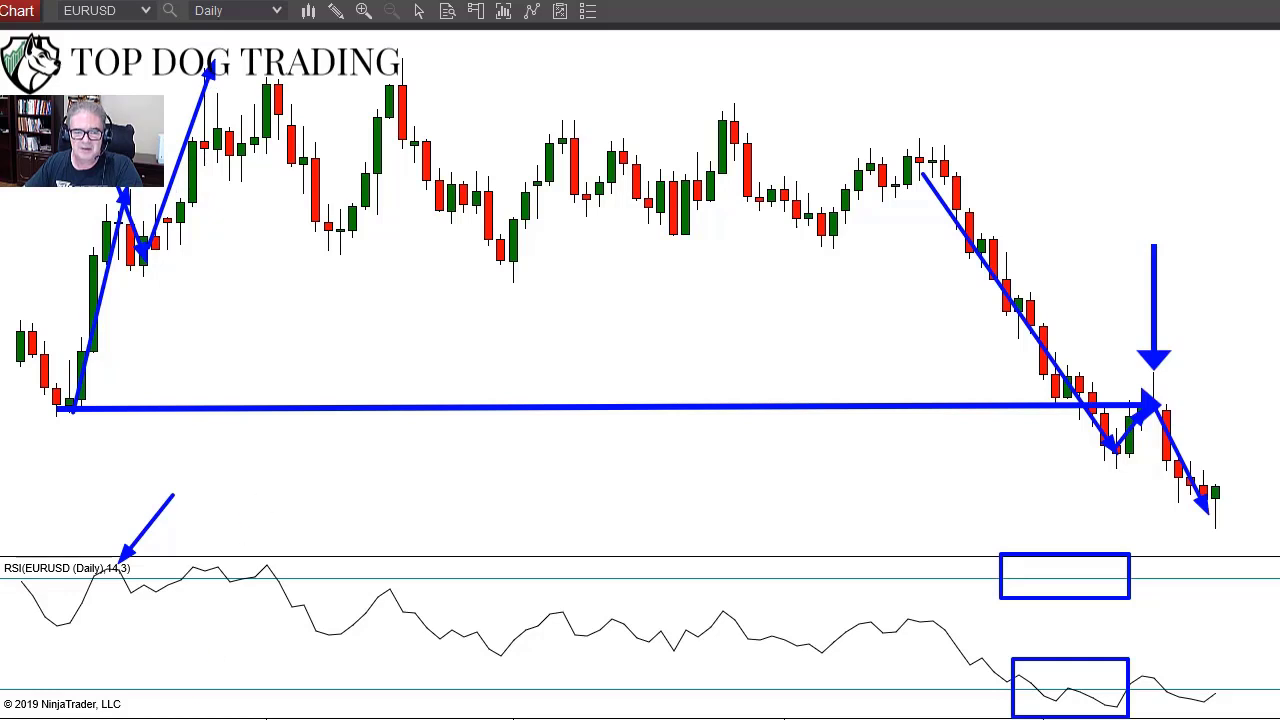
{"action": "key", "text": "e"}
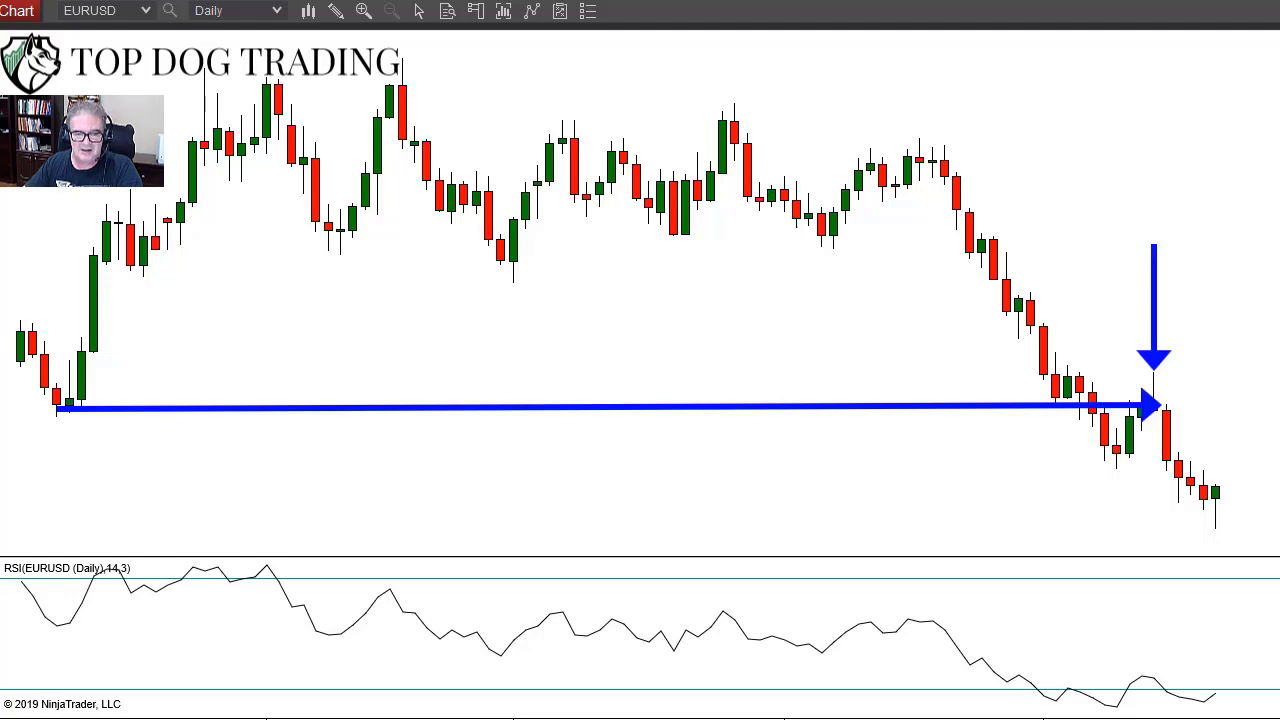
Step: Scroll the EURUSD chart forward to show the latest daily bars beyond the retest
{"action": "scroll", "coordinate": [640, 300], "scroll_direction": "down", "scroll_amount": 10}
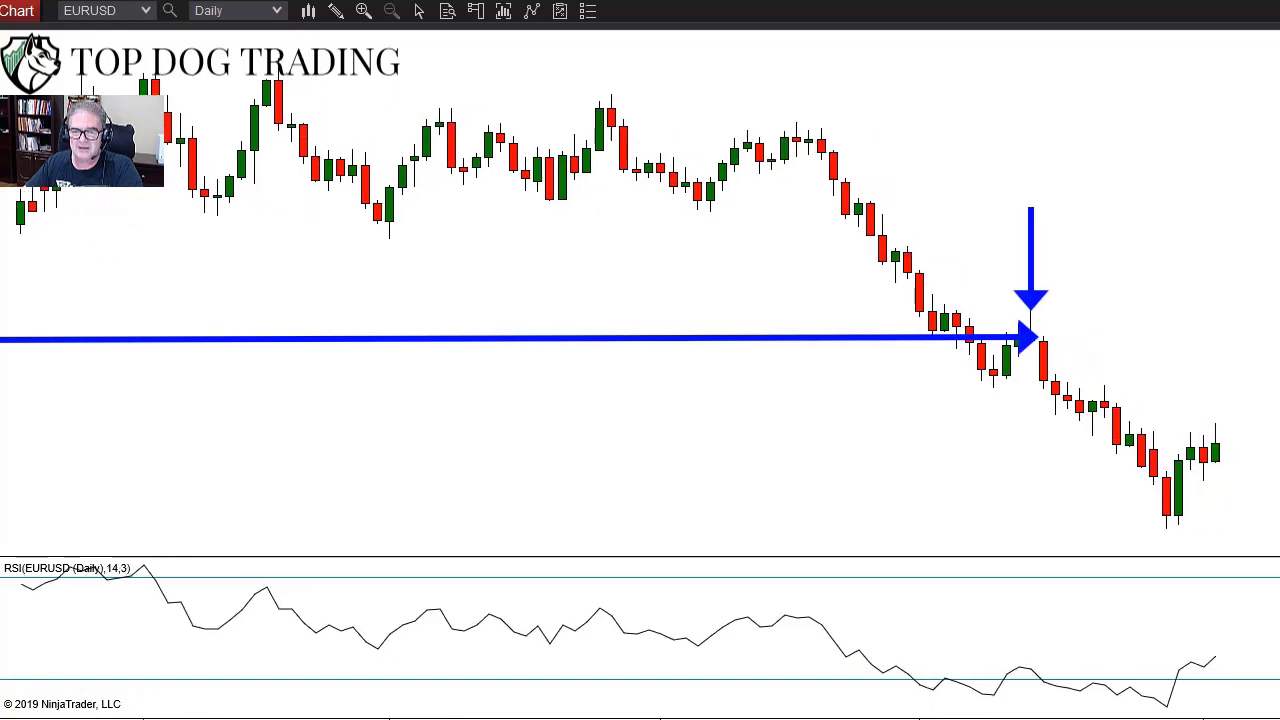
{"action": "scroll", "coordinate": [640, 300], "scroll_direction": "down", "scroll_amount": 10}
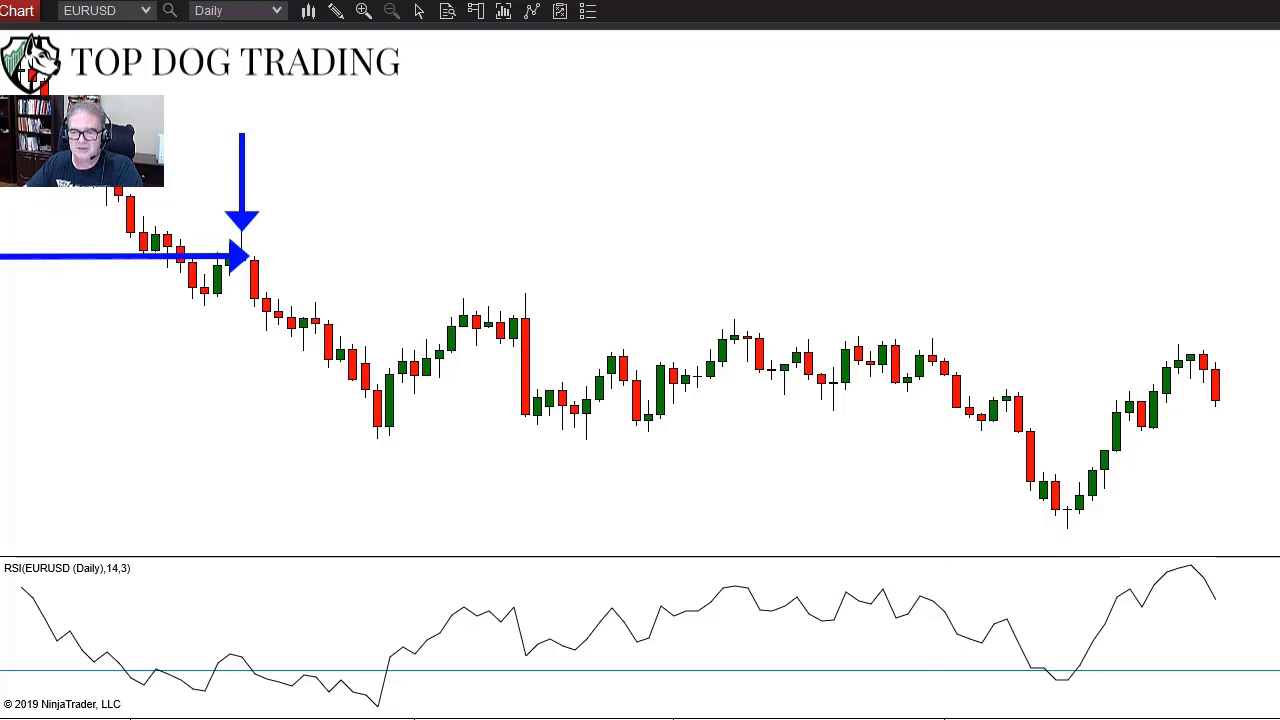
{"action": "scroll", "coordinate": [640, 300], "scroll_direction": "down", "scroll_amount": 10}
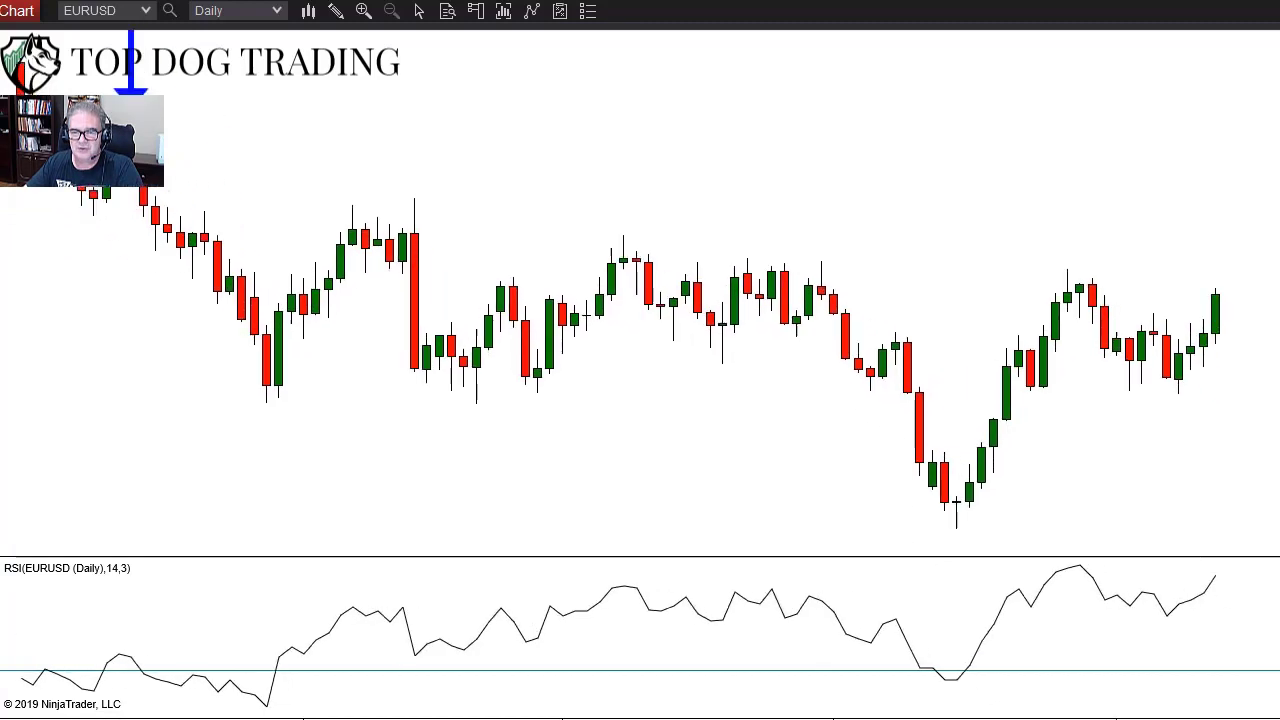
{"action": "scroll", "coordinate": [640, 300], "scroll_direction": "down", "scroll_amount": 10}
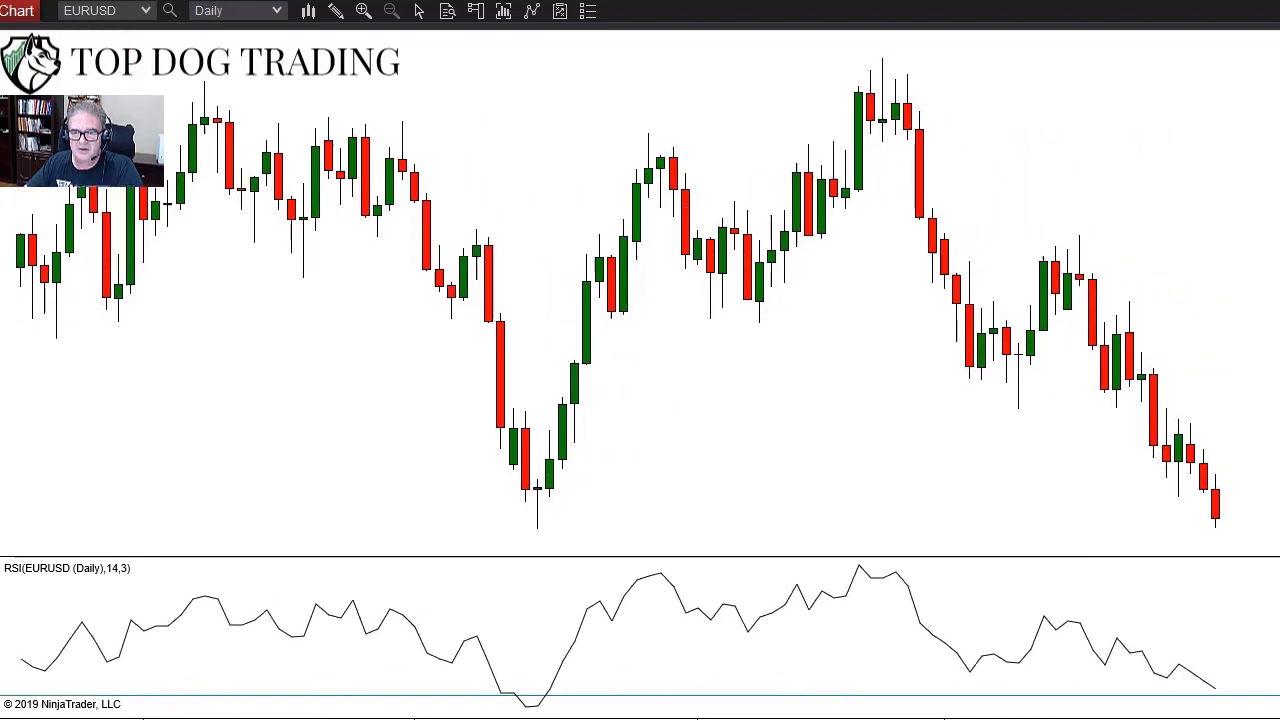
{"action": "scroll", "coordinate": [640, 300], "scroll_direction": "down", "scroll_amount": 10}
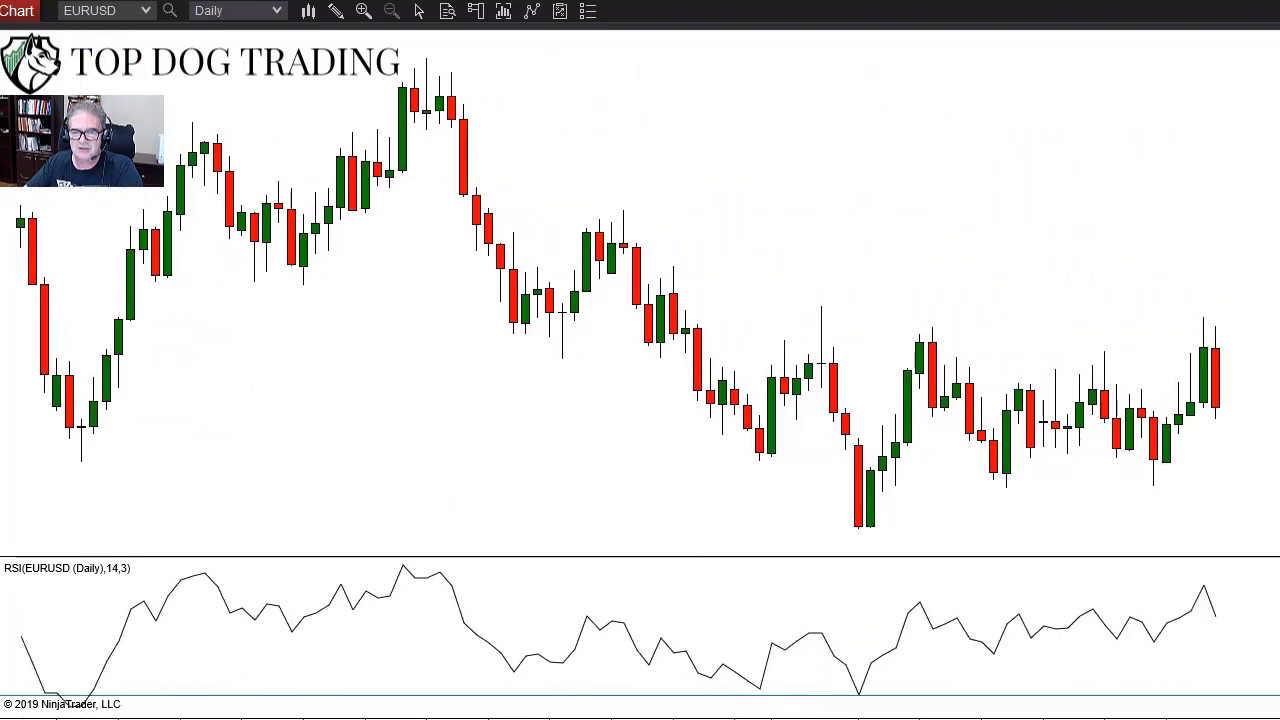
{"action": "scroll", "coordinate": [640, 300], "scroll_direction": "down", "scroll_amount": 10}
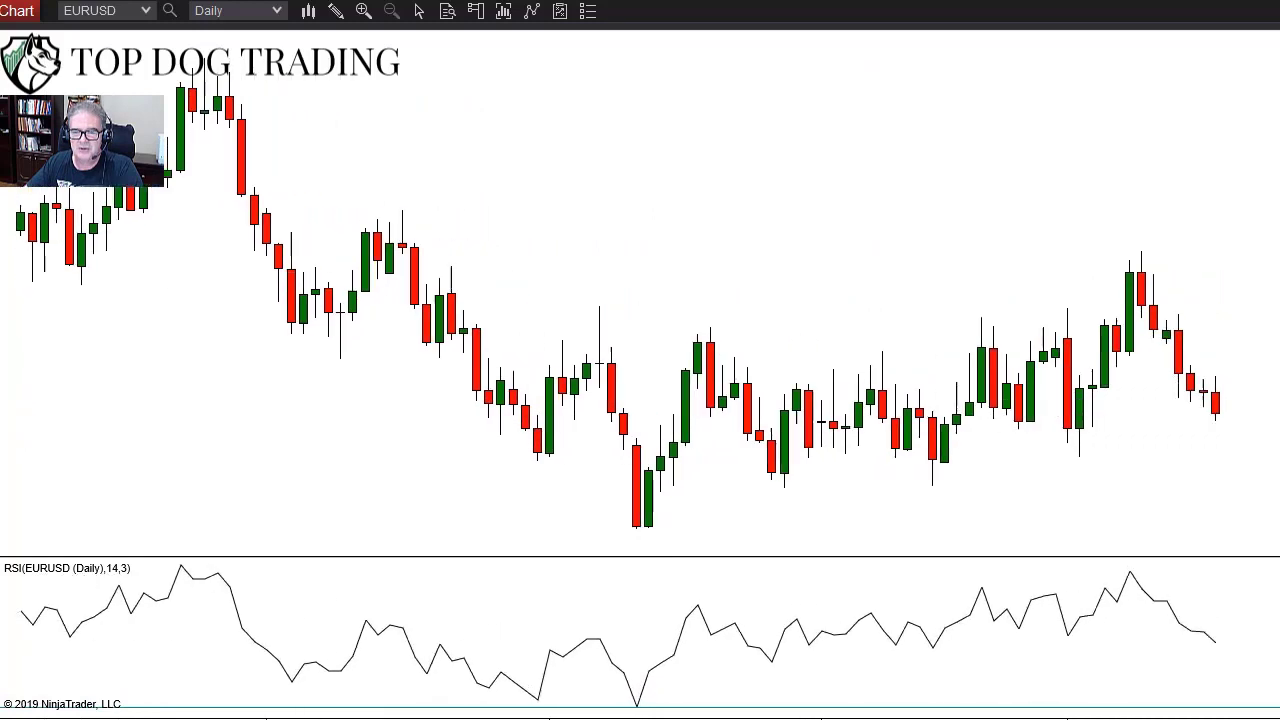